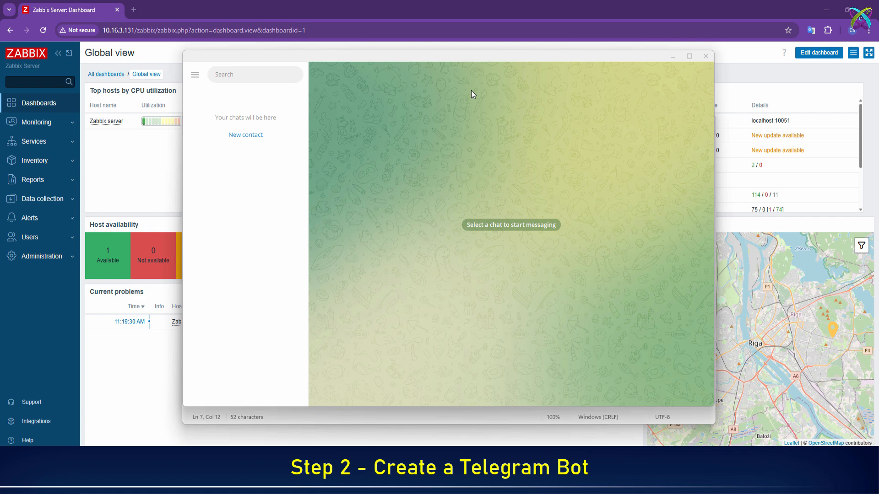
{"action": "left_click", "coordinate": [287, 75]}
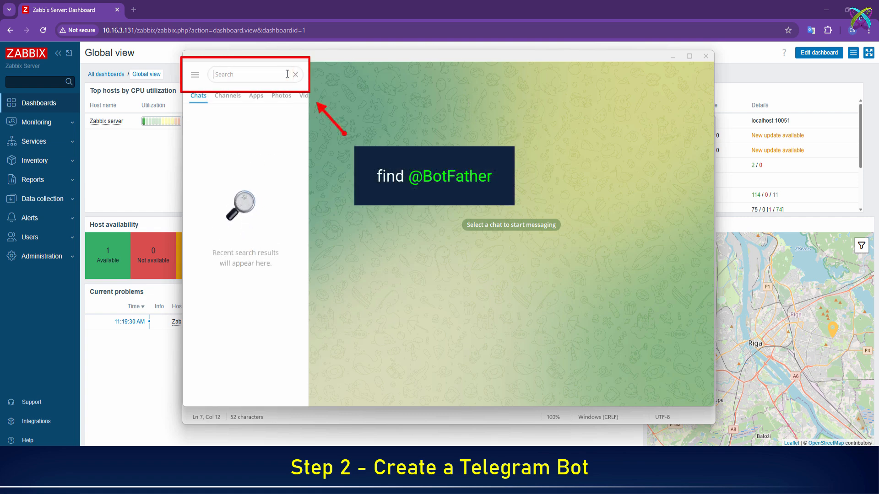
{"action": "type", "text": "@botfather"}
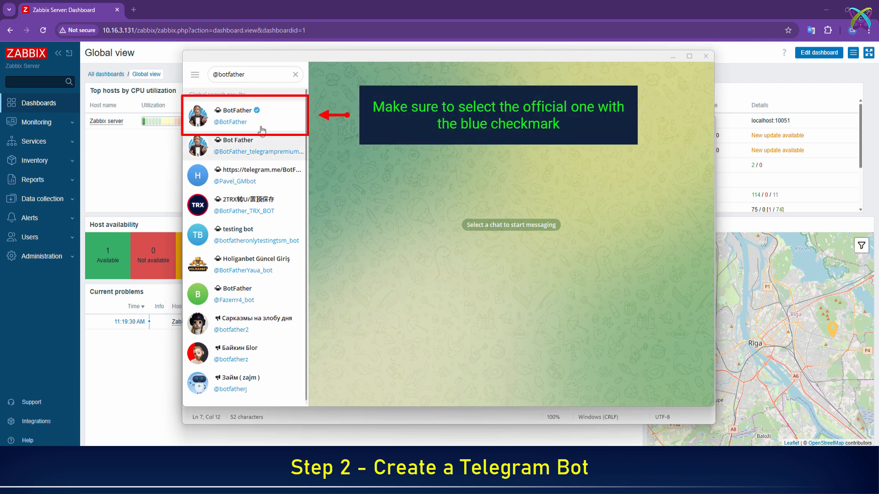
{"action": "left_click", "coordinate": [291, 128]}
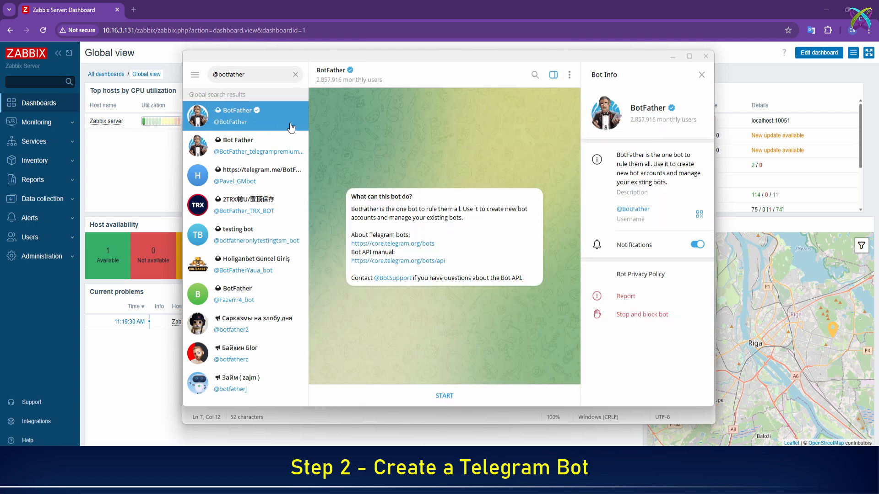
{"action": "left_click", "coordinate": [489, 392]}
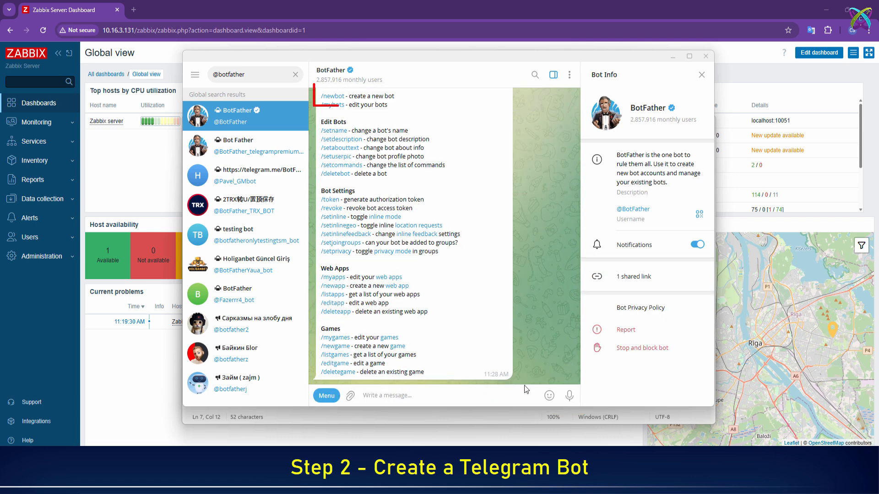
Step: Request a new bot from BotFather with /newbot and name it Zabbix-Telegram-Bot
{"action": "left_click", "coordinate": [332, 96]}
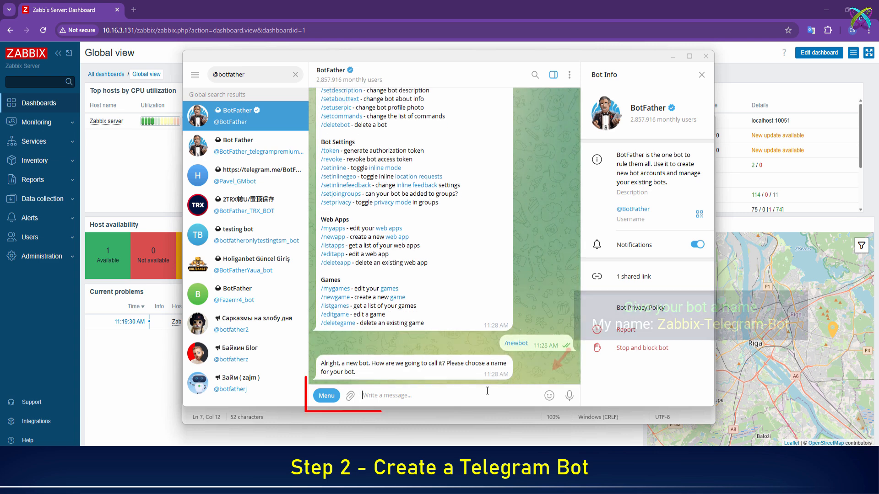
{"action": "type", "text": "Zabbix"}
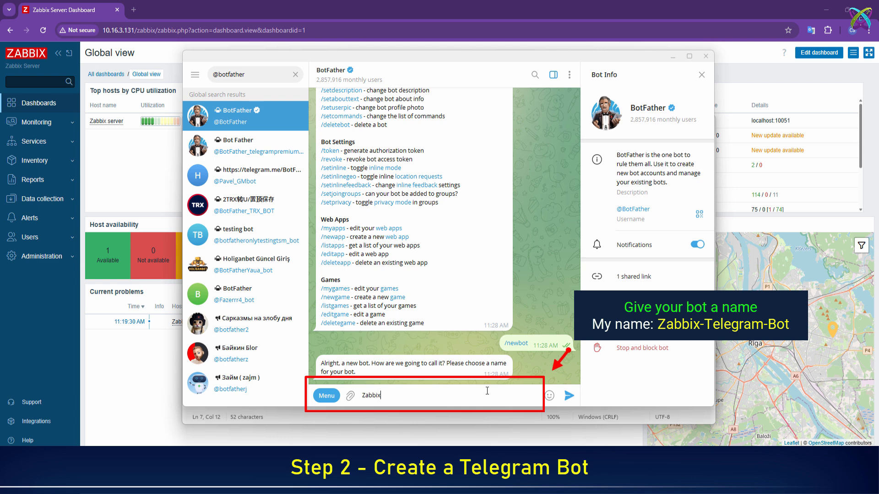
{"action": "type", "text": "-Telegram-Bot"}
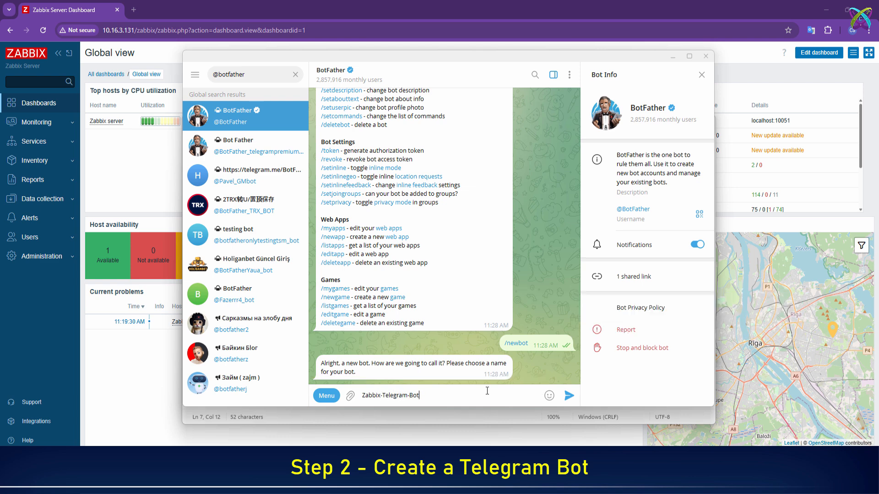
{"action": "key", "text": "Return"}
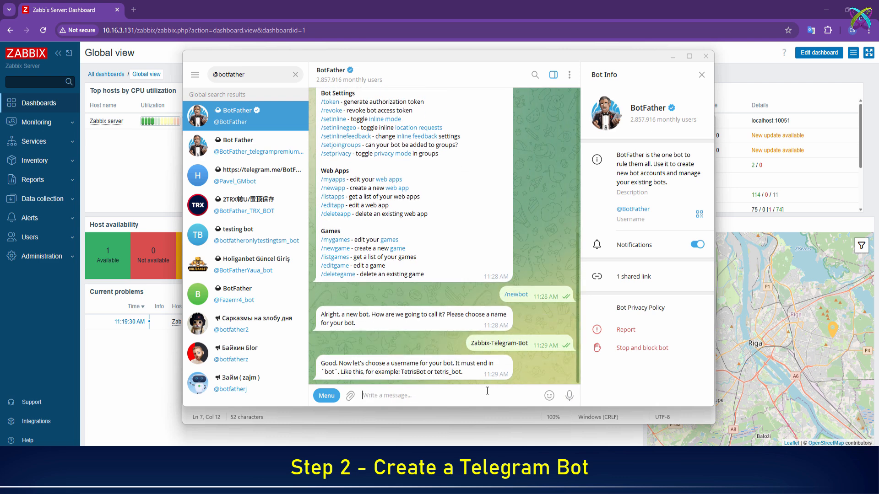
Step: Send totatcazabbix123_bot to BotFather as the new bot's username
{"action": "type", "text": "tot"}
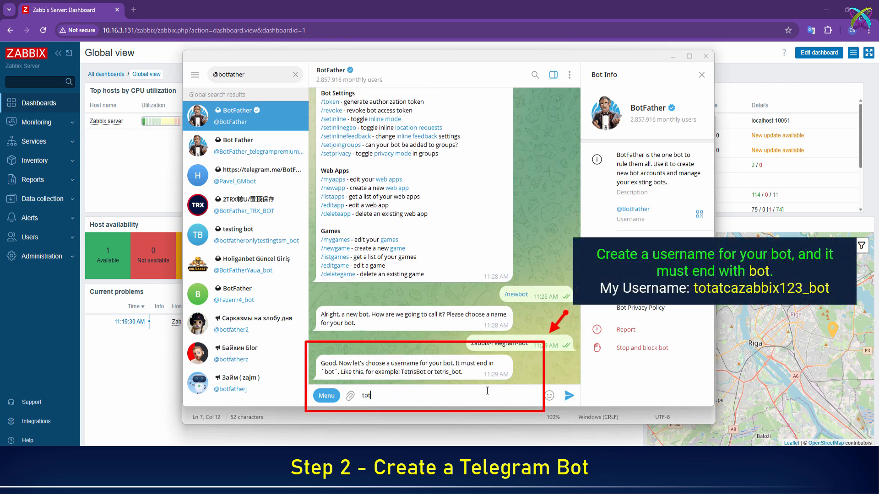
{"action": "type", "text": "atcazab"}
{"action": "key", "text": "BackSpace"}
{"action": "type", "text": "abbix123_bot"}
{"action": "key", "text": "Return"}
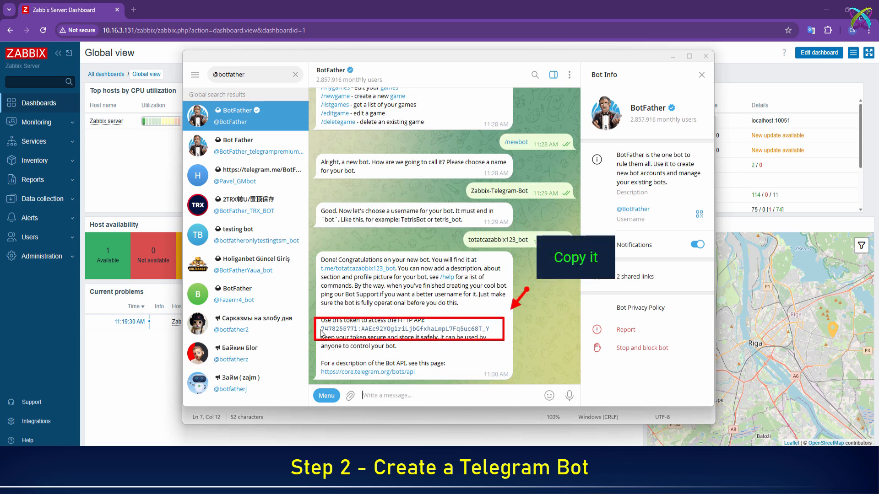
Step: Copy the HTTP API token from BotFather's reply and paste it after "Token to access HTTP API:" in Tele noti.txt in Notepad
{"action": "left_click_drag", "start_coordinate": [321, 329], "coordinate": [489, 334]}
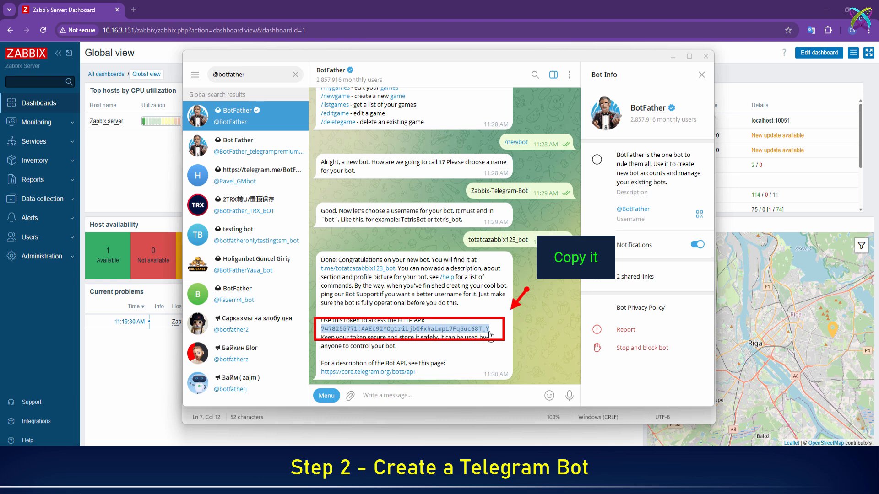
{"action": "double_click", "coordinate": [484, 333]}
{"action": "right_click", "coordinate": [484, 333]}
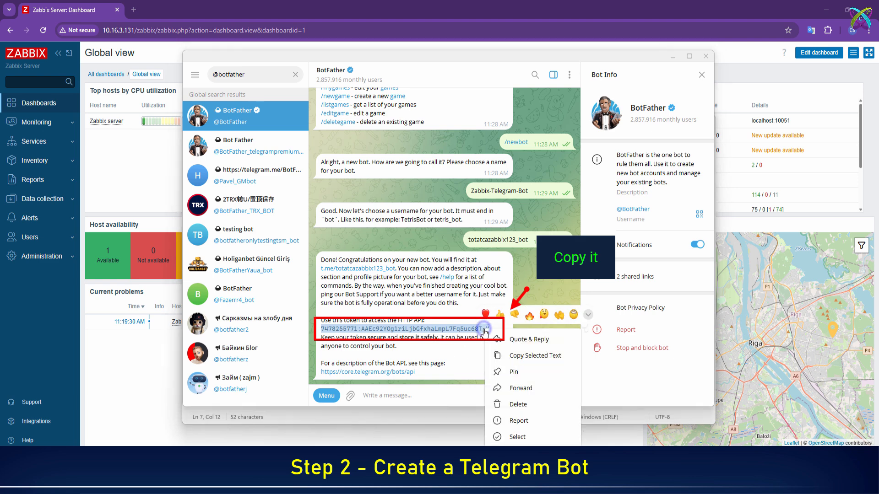
{"action": "left_click", "coordinate": [526, 357]}
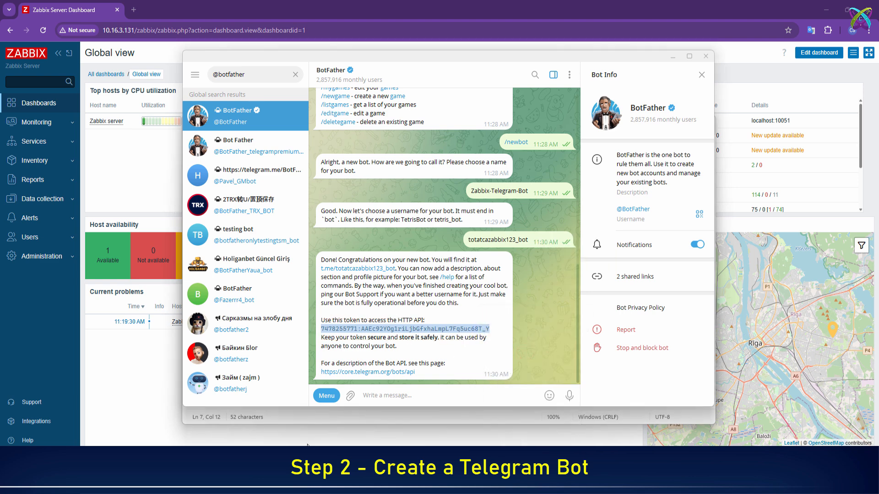
{"action": "key", "text": "alt+Tab"}
{"action": "left_click", "coordinate": [368, 181]}
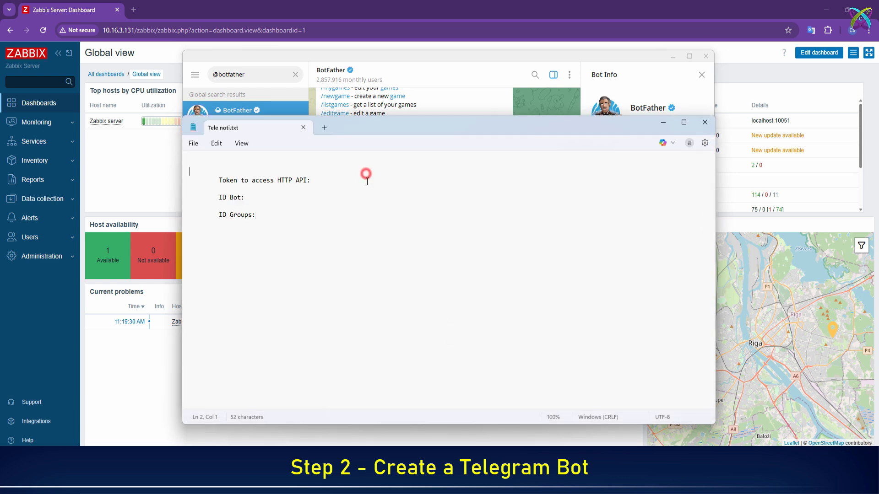
{"action": "key", "text": "ctrl+v"}
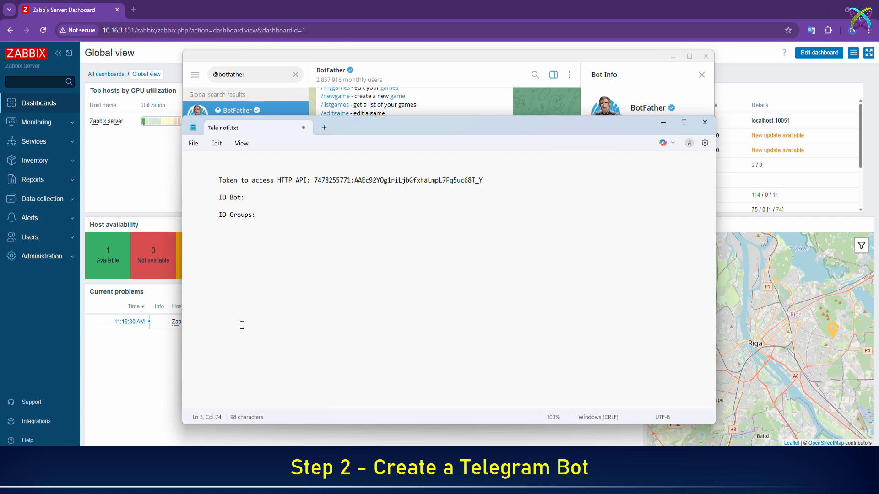
{"action": "left_click", "coordinate": [483, 58]}
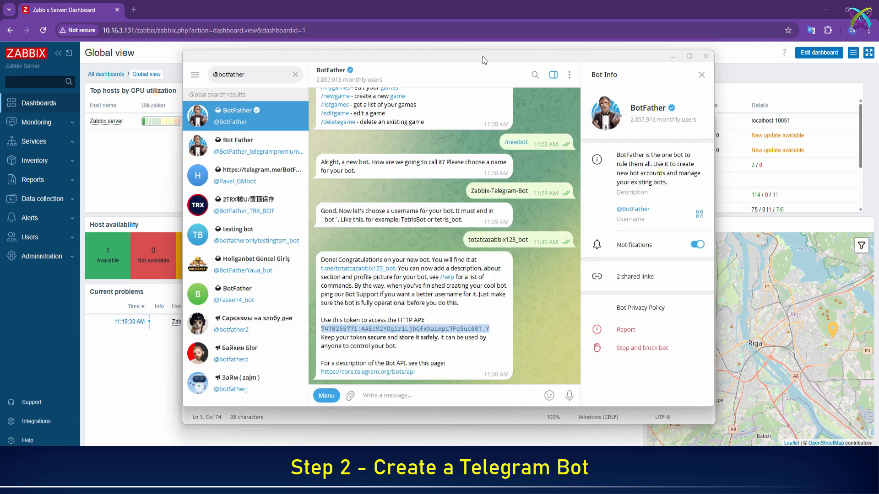
{"action": "left_click", "coordinate": [298, 74]}
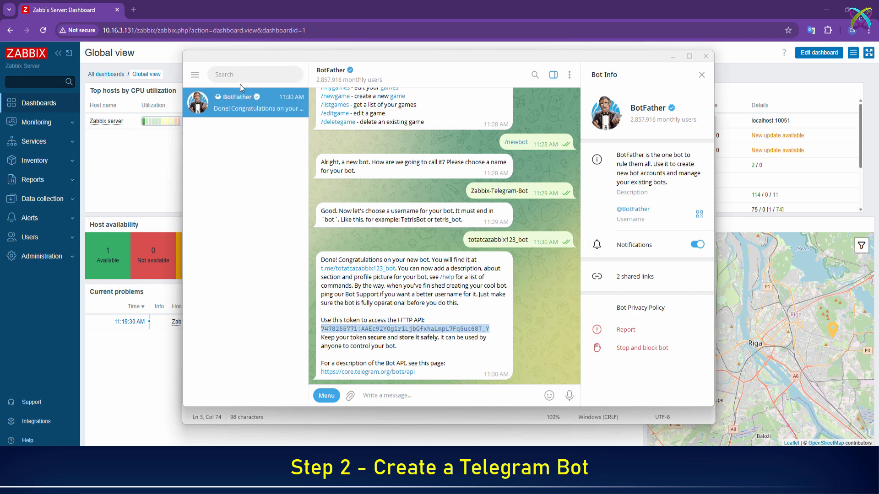
{"action": "type", "text": "@"}
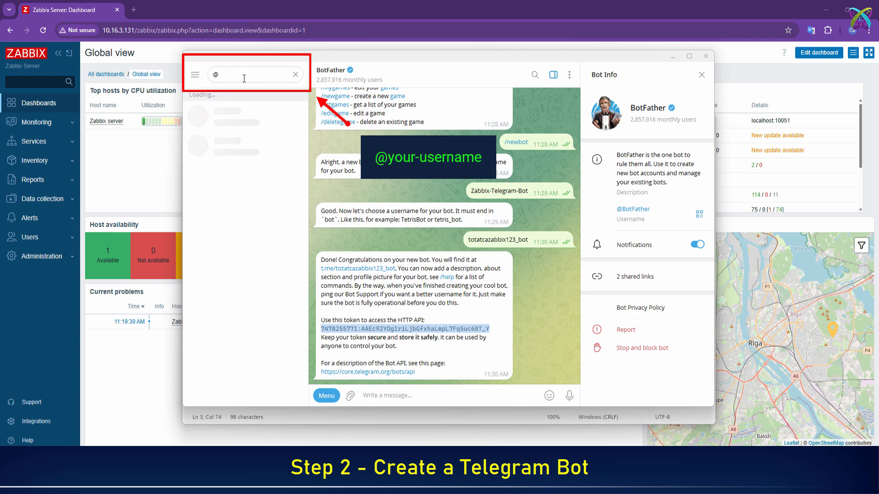
{"action": "type", "text": "totatcazabbix123_bot"}
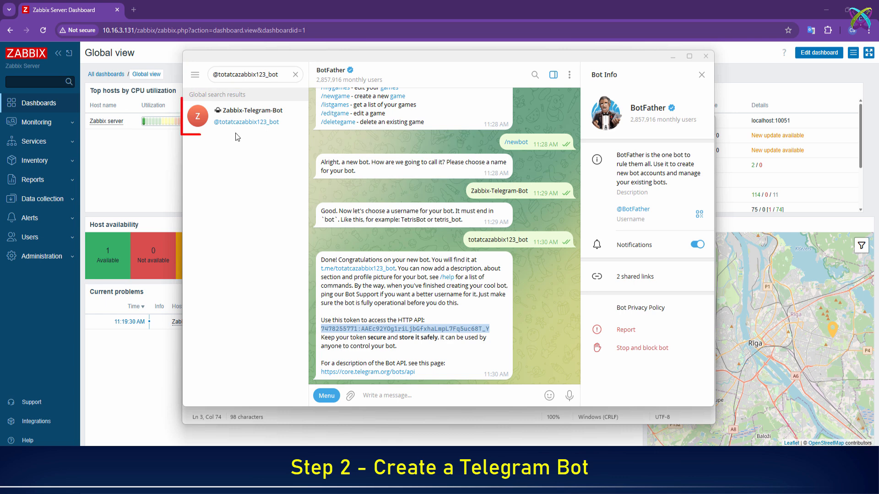
{"action": "left_click", "coordinate": [295, 121]}
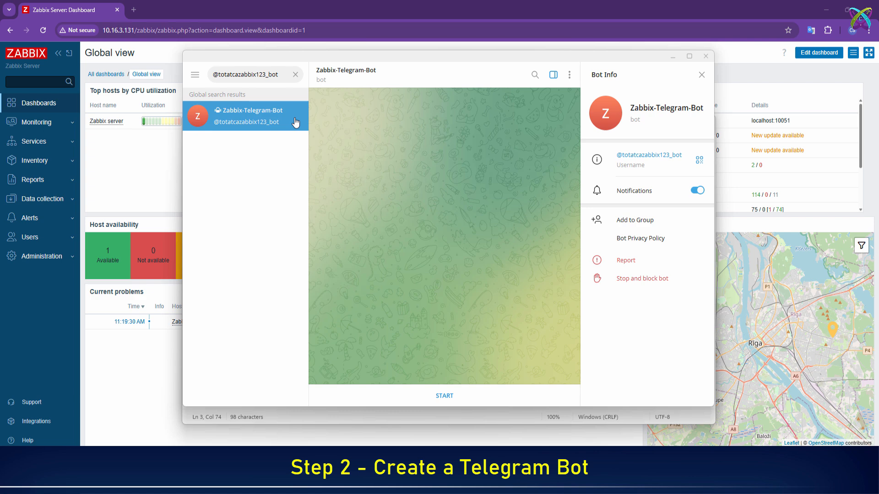
{"action": "left_click", "coordinate": [494, 396]}
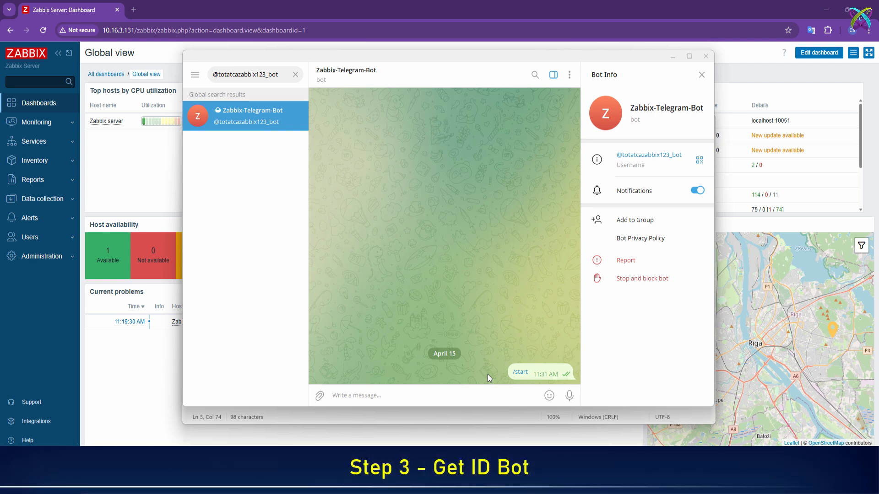
{"action": "left_click", "coordinate": [295, 74]}
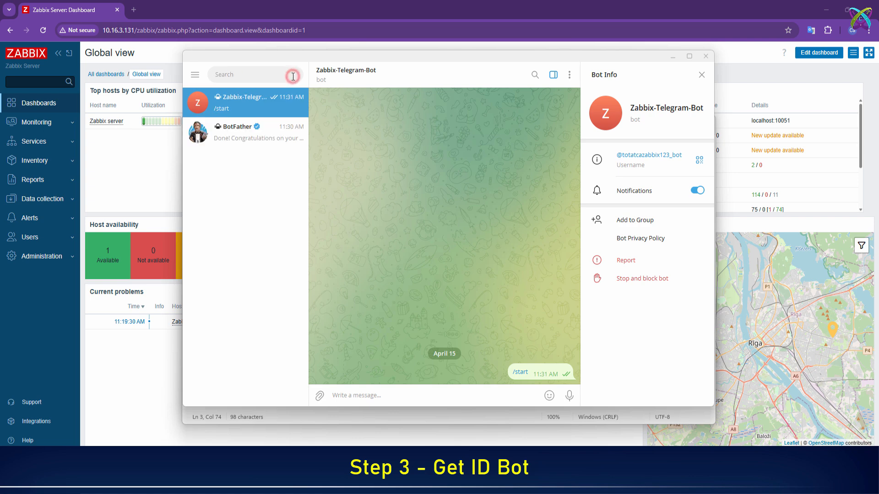
{"action": "left_click", "coordinate": [299, 75]}
{"action": "type", "text": "@m"}
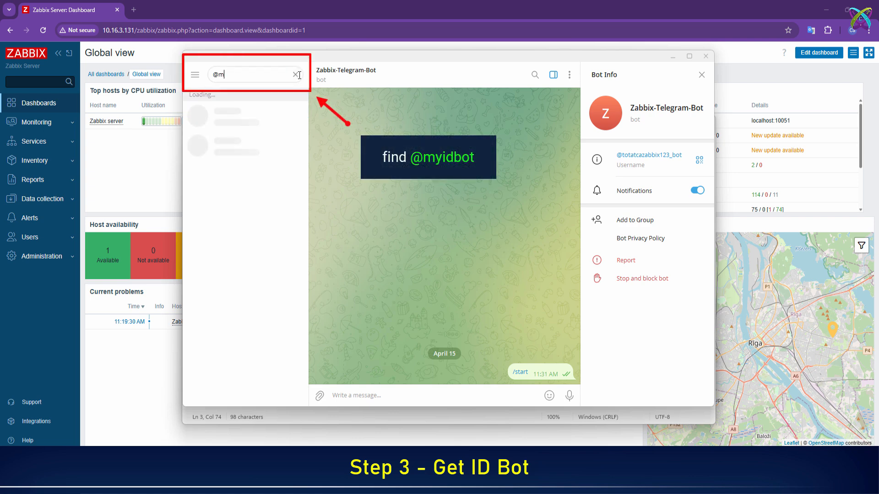
{"action": "type", "text": "yidbot"}
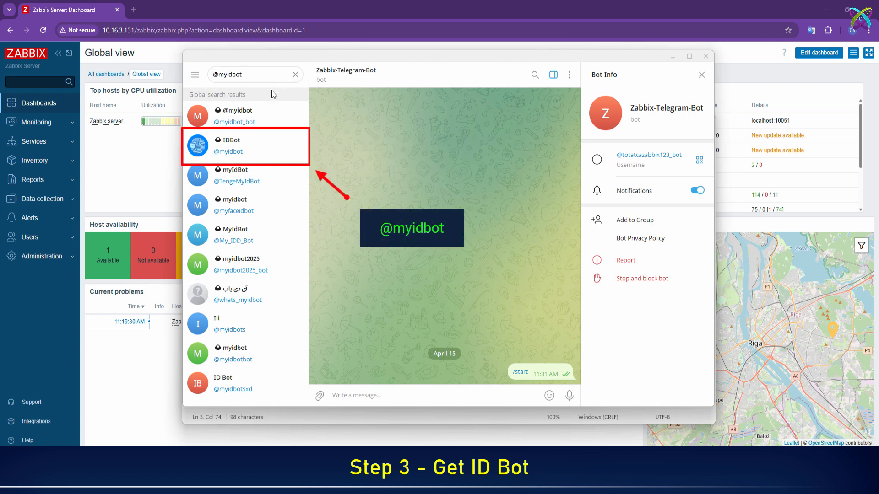
{"action": "left_click", "coordinate": [281, 146]}
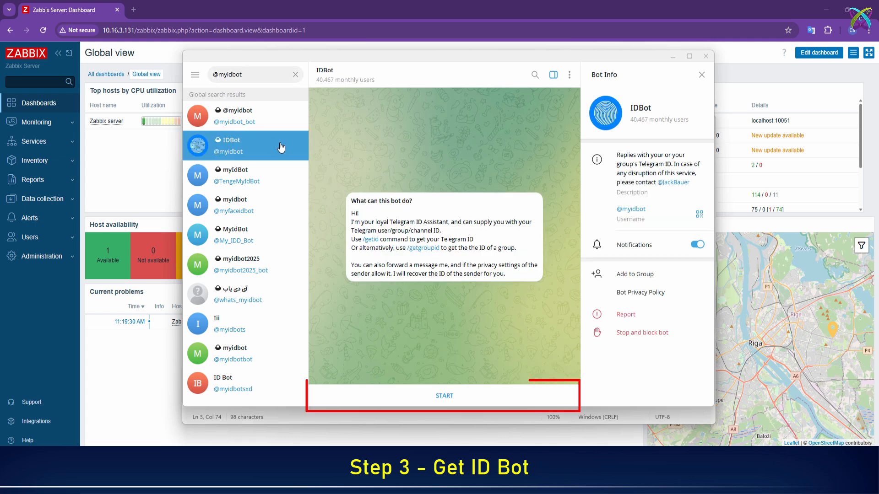
{"action": "left_click", "coordinate": [529, 397]}
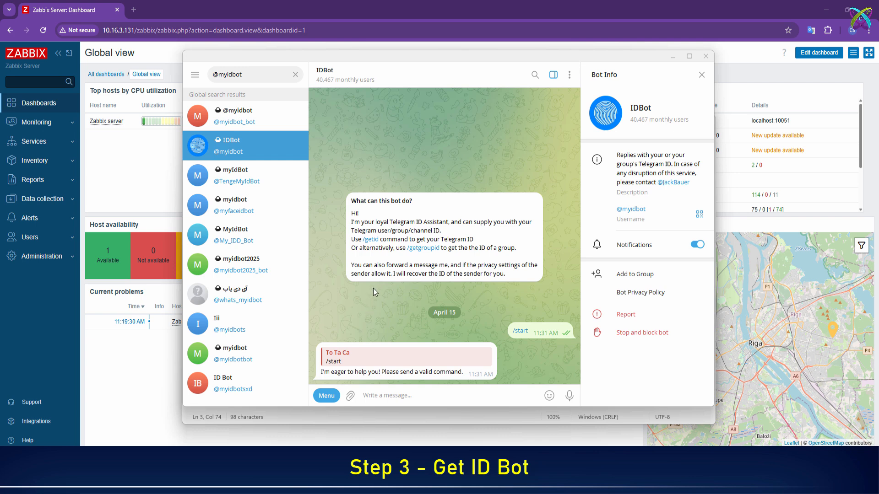
Step: Request the account ID from IDBot with /getid and copy it to the "ID Bot:" line of Tele noti.txt in Notepad
{"action": "left_click", "coordinate": [371, 245]}
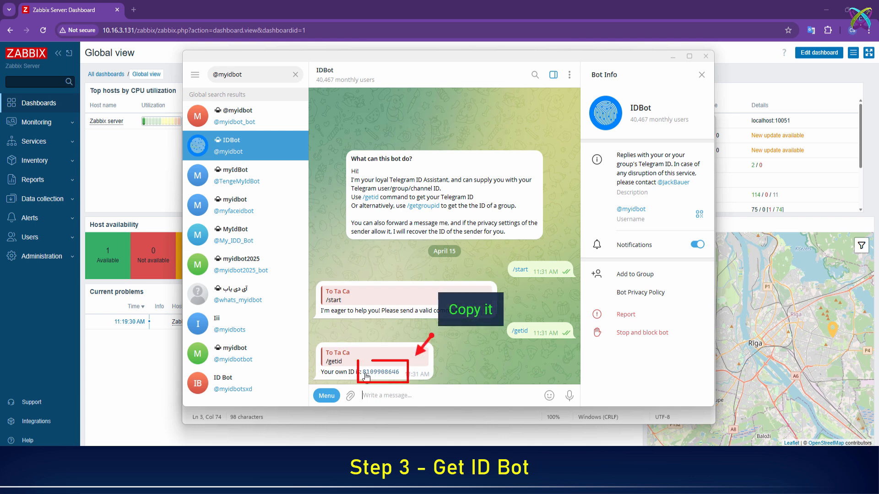
{"action": "left_click_drag", "start_coordinate": [401, 376], "coordinate": [363, 374]}
{"action": "right_click", "coordinate": [397, 376]}
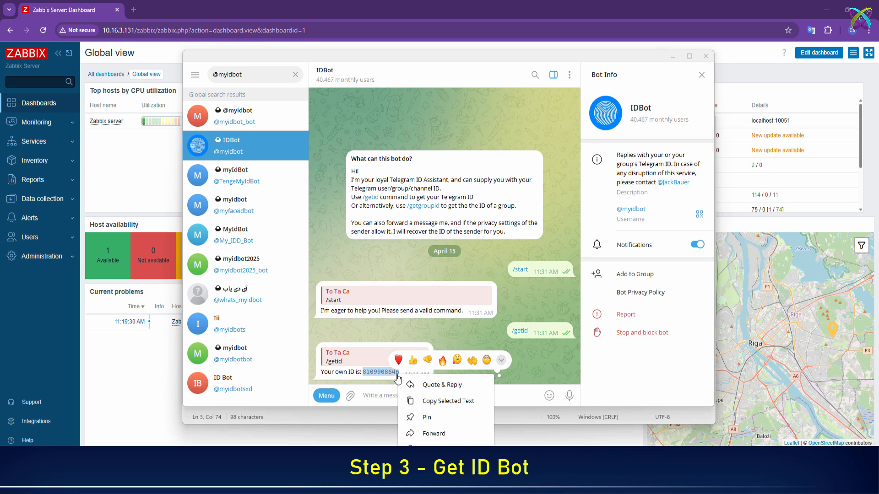
{"action": "left_click", "coordinate": [455, 399]}
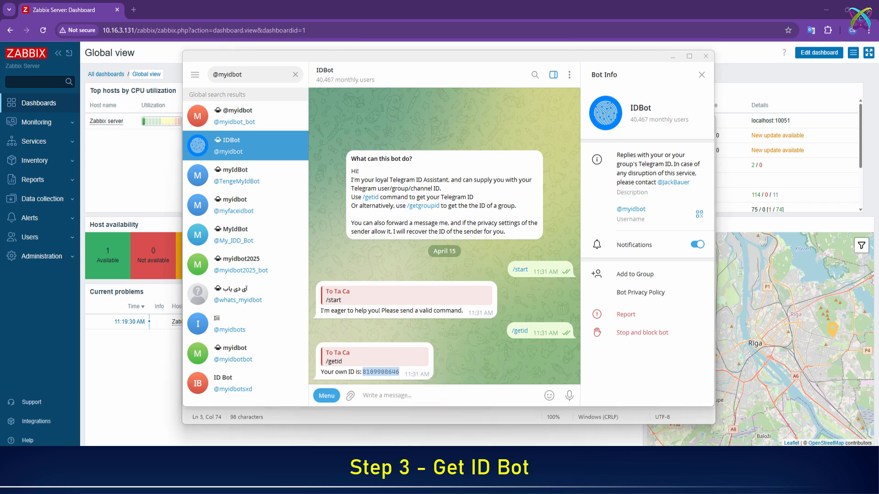
{"action": "left_click", "coordinate": [456, 416]}
{"action": "left_click", "coordinate": [323, 199]}
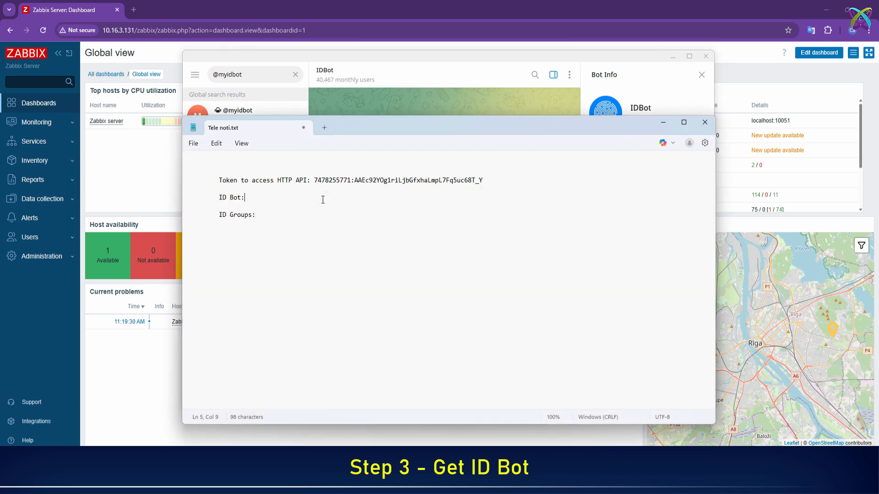
{"action": "key", "text": "ctrl+v"}
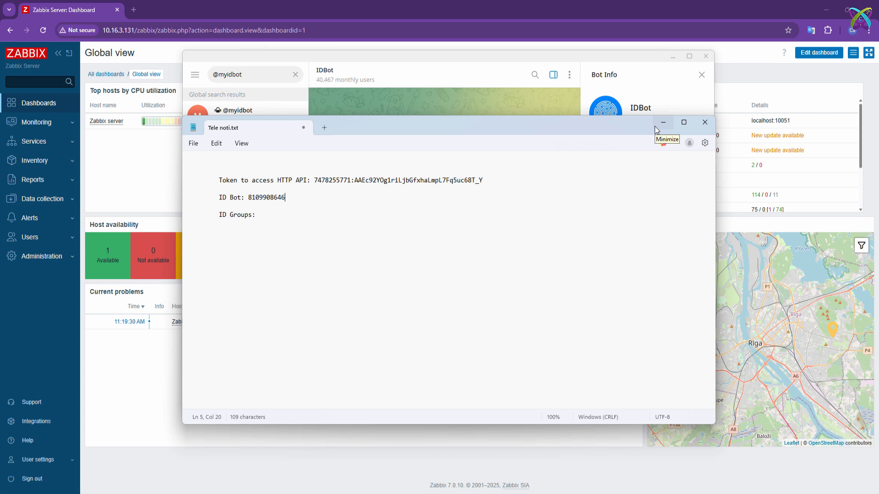
{"action": "left_click", "coordinate": [662, 123]}
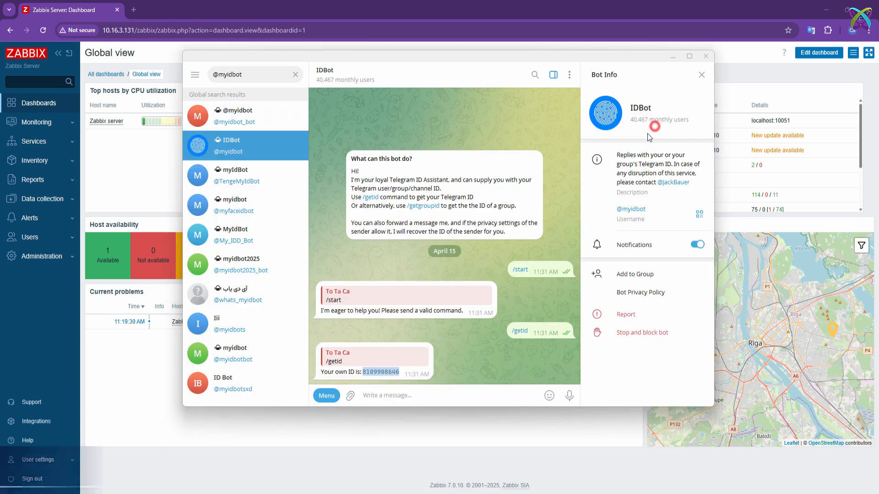
Step: Clear the chat search and start a new Telegram group named Zabbix-Noti-Group, continuing to member selection
{"action": "left_click", "coordinate": [295, 76]}
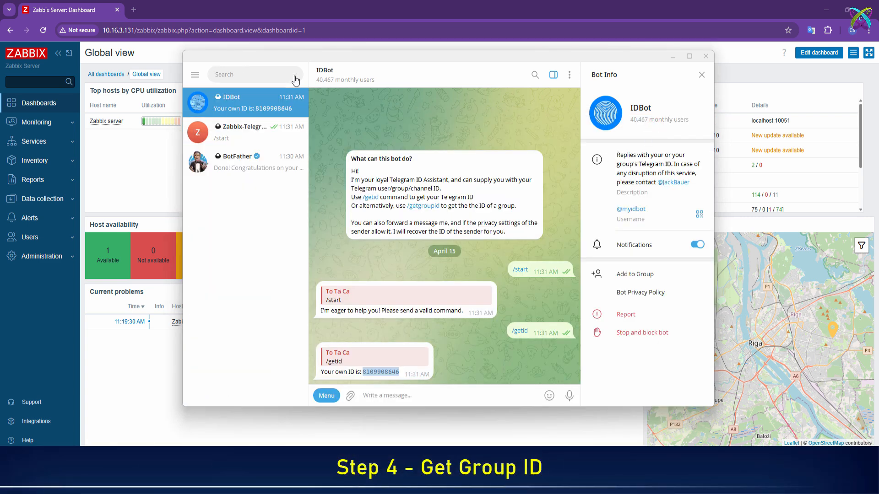
{"action": "left_click", "coordinate": [195, 76]}
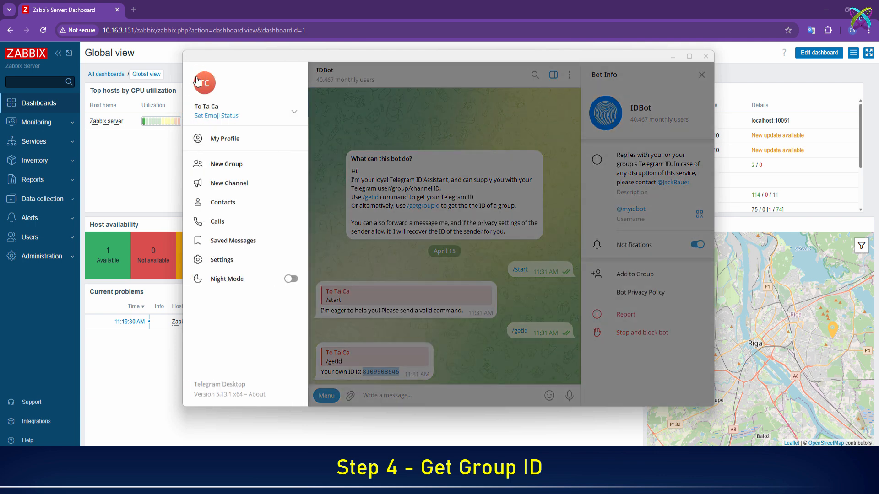
{"action": "left_click", "coordinate": [262, 169]}
{"action": "type", "text": "Z"}
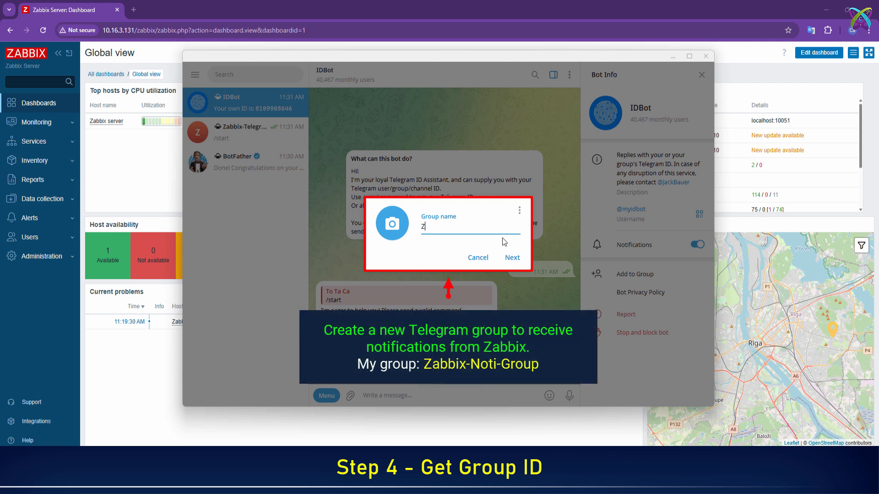
{"action": "type", "text": "abbix-Noti-Group"}
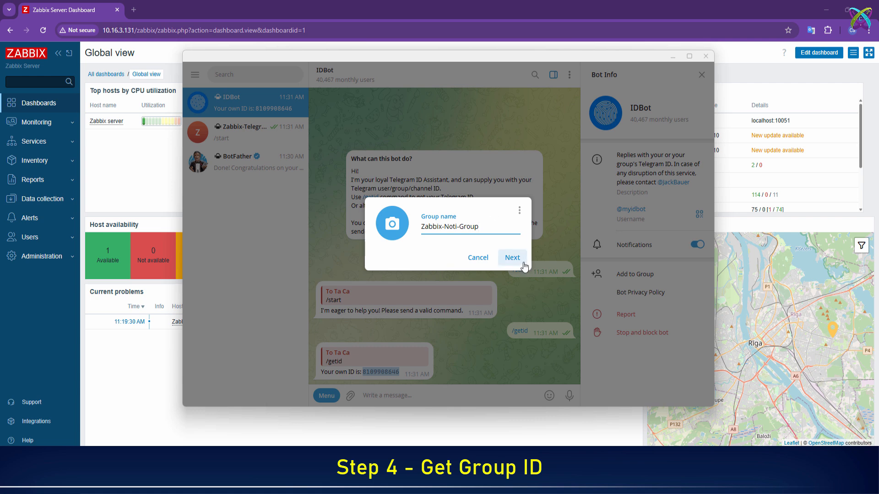
{"action": "left_click", "coordinate": [512, 258]}
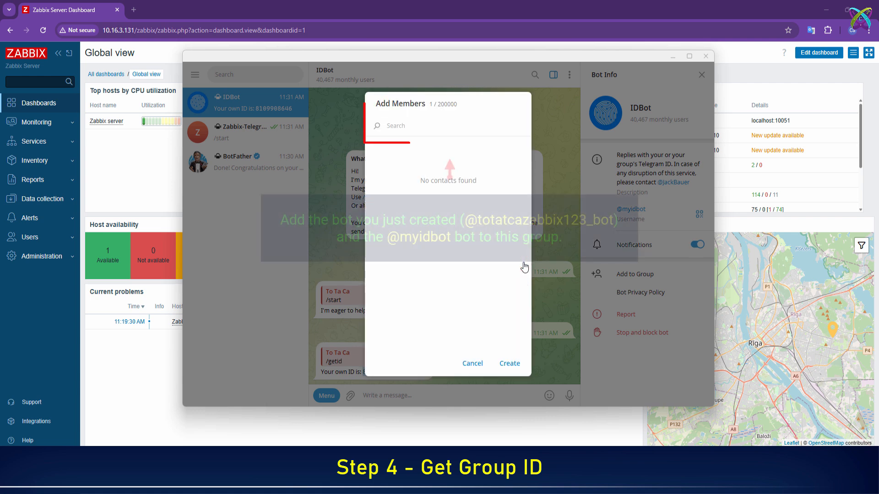
{"action": "type", "text": "@myidbot"}
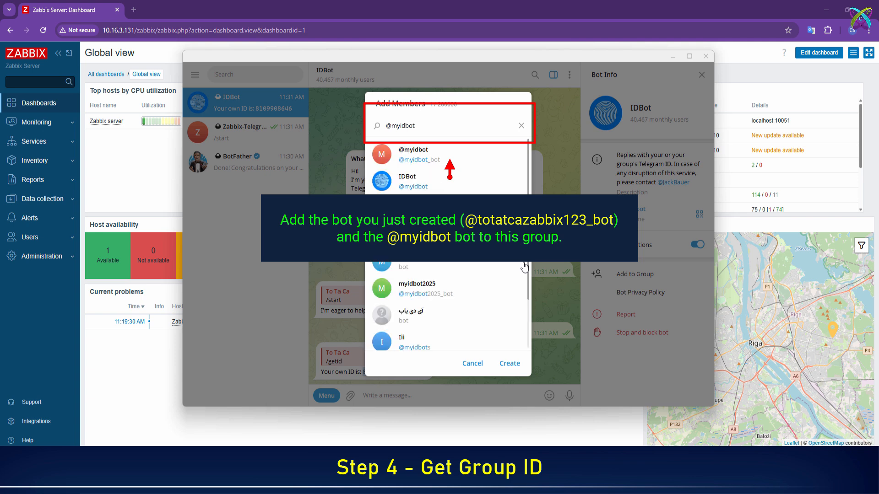
{"action": "left_click", "coordinate": [469, 182]}
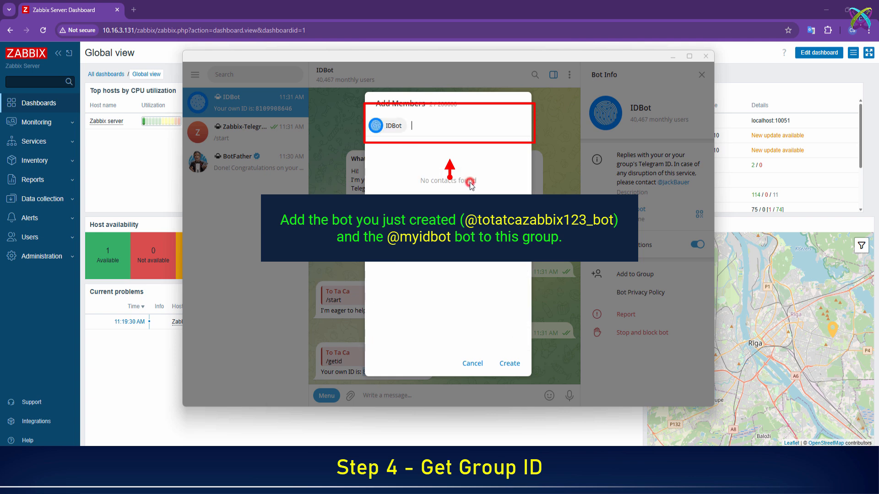
{"action": "left_click", "coordinate": [482, 130]}
{"action": "type", "text": "@totatcazabb"}
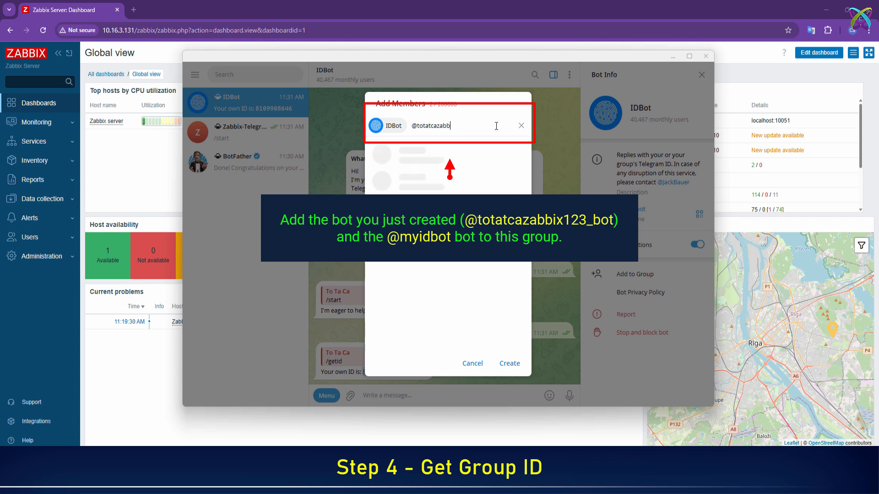
{"action": "type", "text": "ix123_bot"}
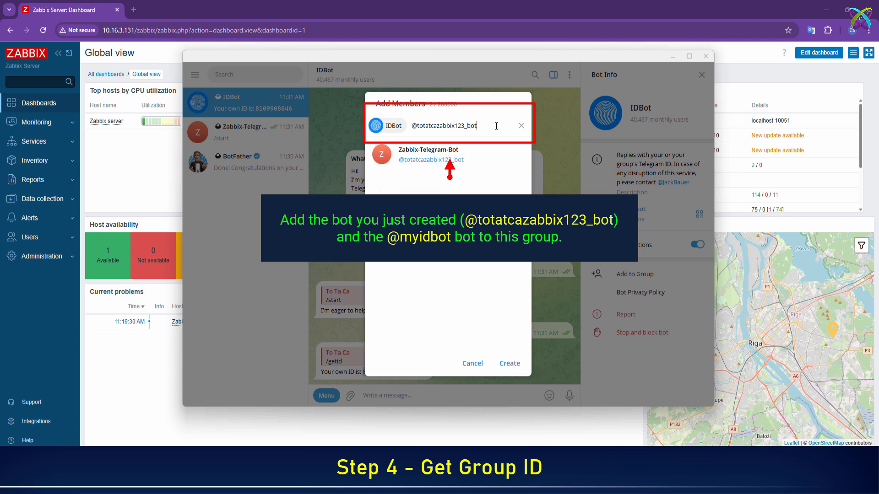
{"action": "left_click", "coordinate": [477, 151]}
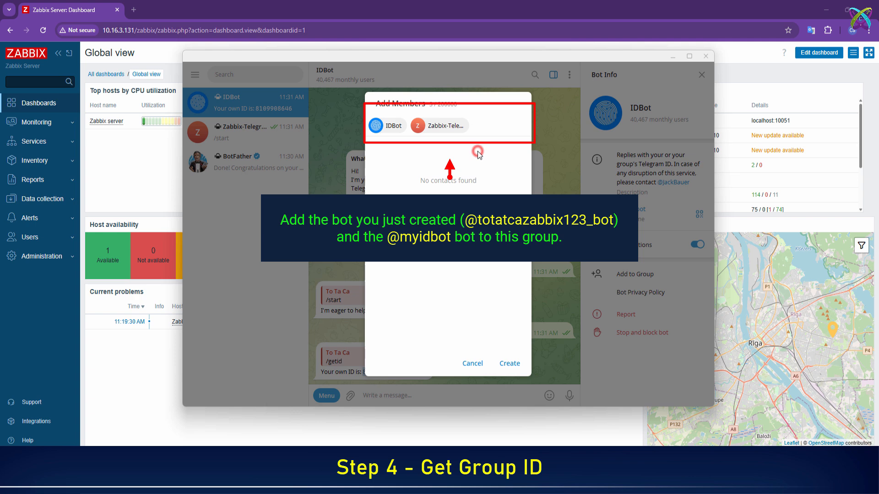
{"action": "left_click", "coordinate": [511, 366]}
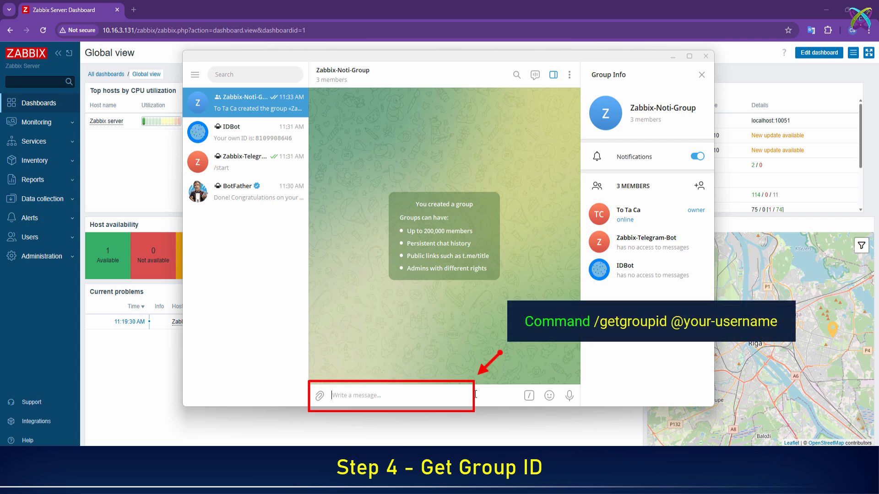
{"action": "type", "text": "/getgrou"}
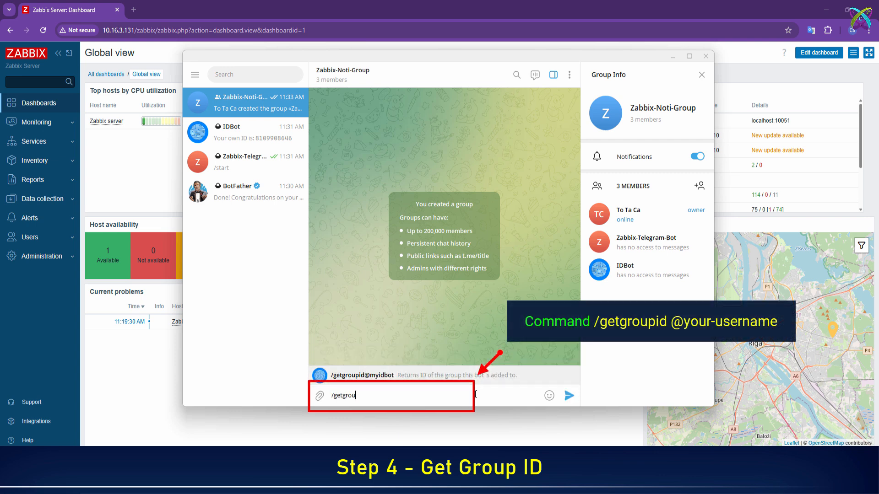
{"action": "type", "text": "pid @"}
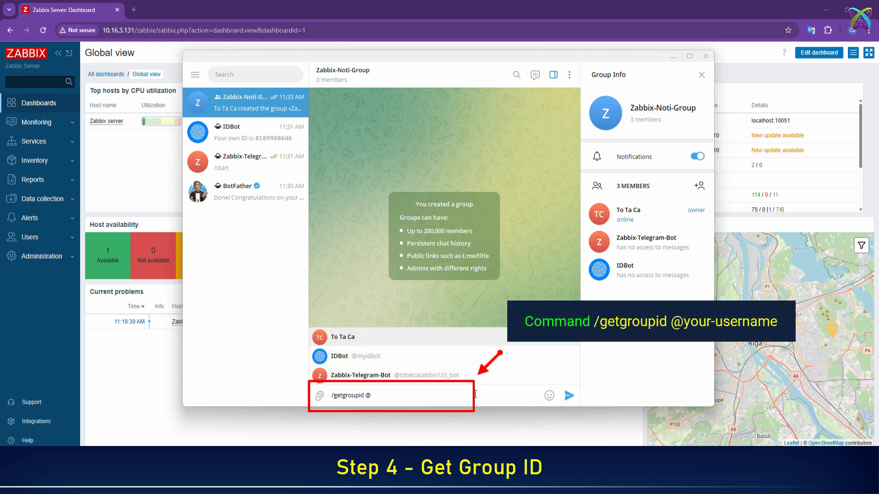
{"action": "left_click", "coordinate": [500, 378]}
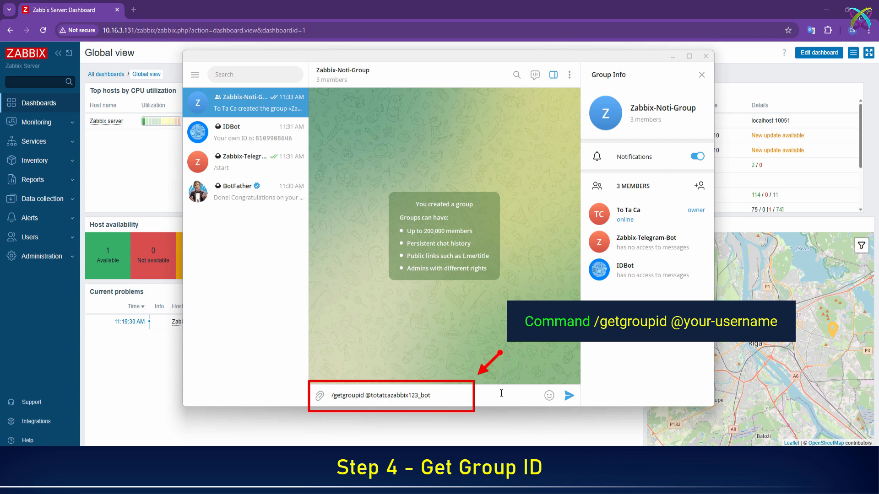
{"action": "key", "text": "Return"}
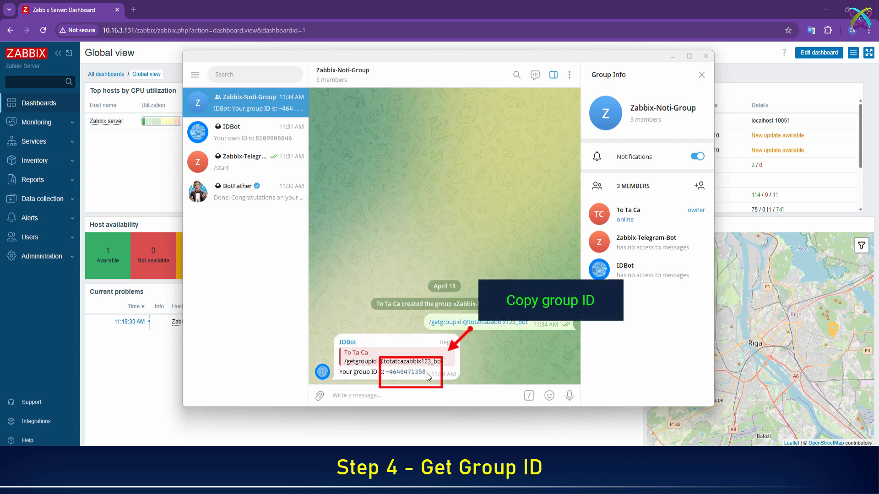
Step: Copy the group ID from IDBot's reply and paste it after "ID Groups:" in Tele noti.txt in Notepad
{"action": "left_click_drag", "start_coordinate": [387, 374], "coordinate": [385, 375]}
{"action": "right_click", "coordinate": [422, 381]}
{"action": "left_click", "coordinate": [457, 398]}
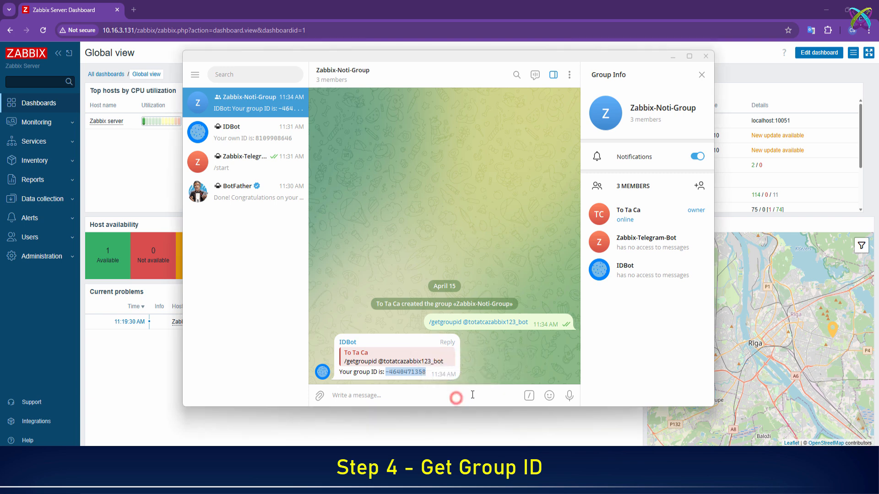
{"action": "key", "text": "alt+Tab"}
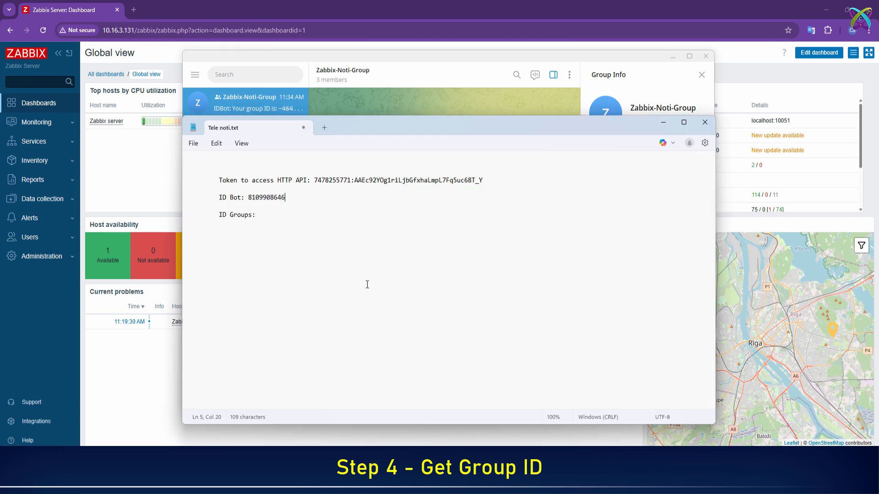
{"action": "left_click", "coordinate": [348, 216]}
{"action": "key", "text": "ctrl+v"}
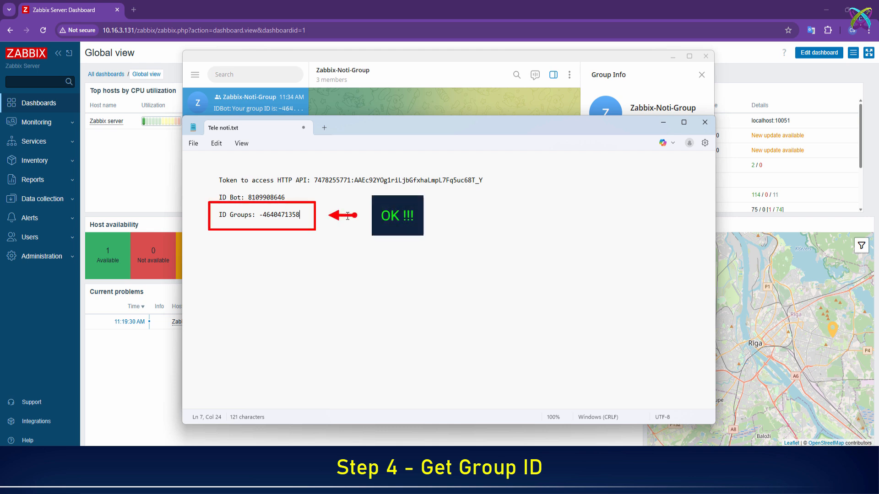
Step: Minimize Notepad and Telegram to return to Zabbix in the browser, and open the Telegram media type for editing
{"action": "left_click", "coordinate": [661, 123]}
{"action": "left_click", "coordinate": [672, 58]}
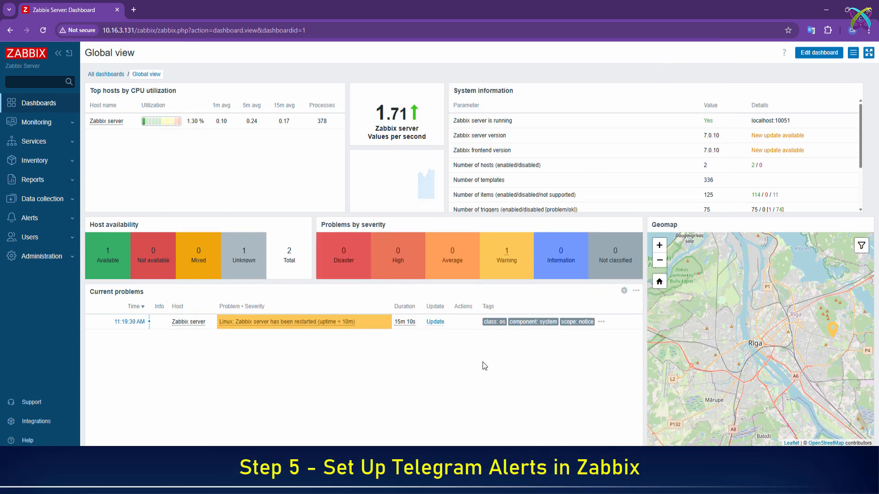
{"action": "left_click", "coordinate": [56, 224]}
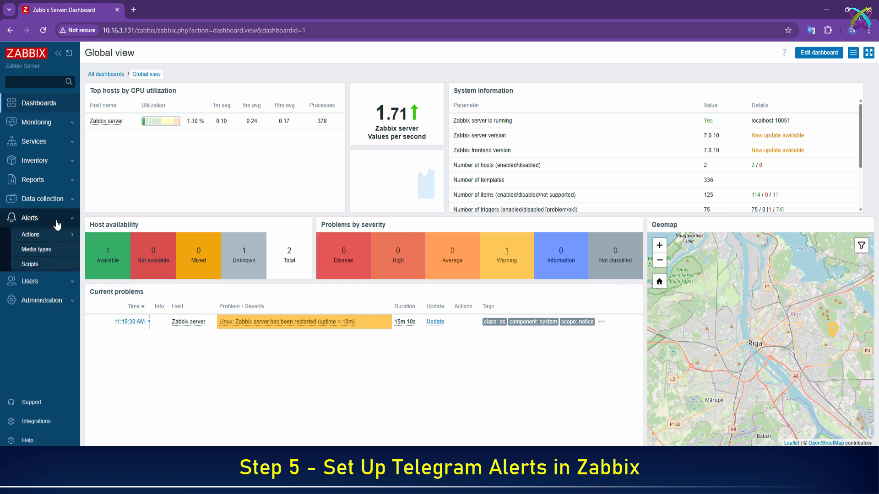
{"action": "left_click", "coordinate": [55, 253]}
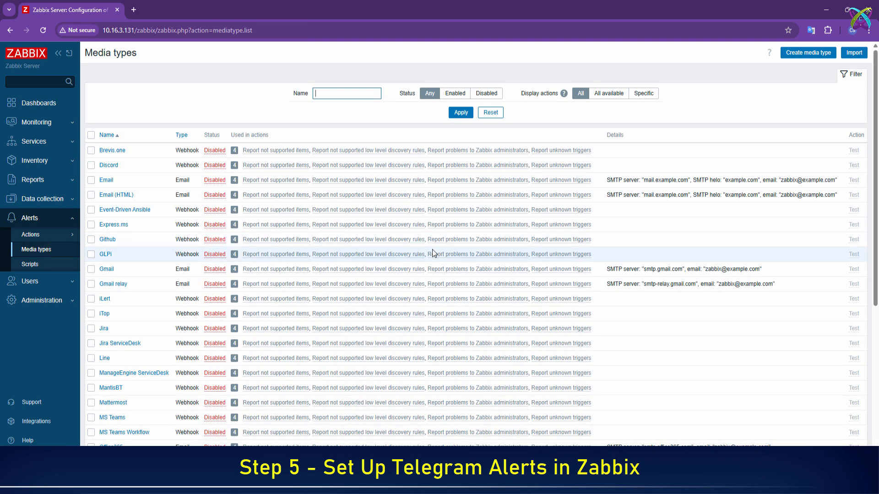
{"action": "scroll", "coordinate": [434, 253], "scroll_direction": "down", "scroll_amount": 7}
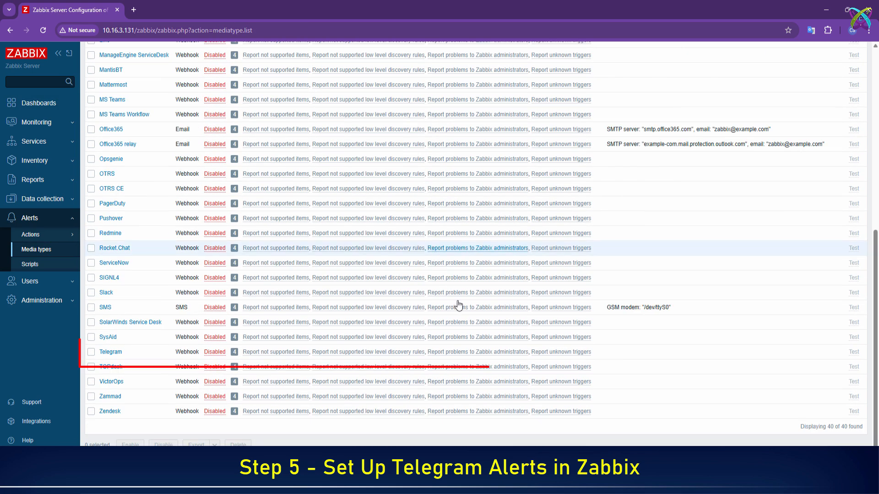
{"action": "left_click", "coordinate": [121, 352]}
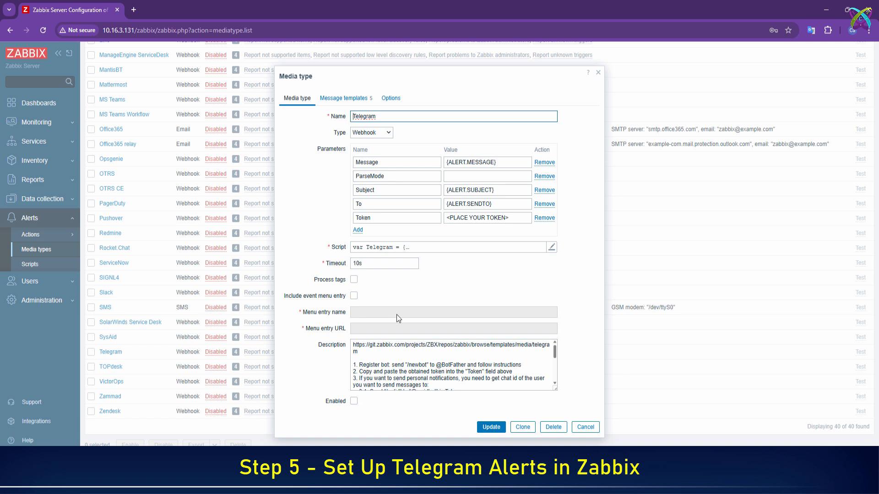
Step: Replace the value of the media type's To parameter with the group ID copied from Tele noti.txt in Notepad
{"action": "left_click", "coordinate": [357, 205]}
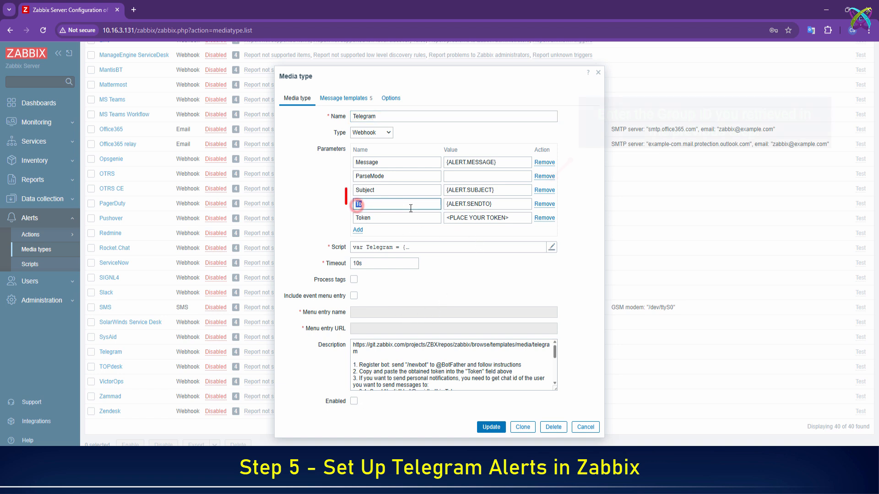
{"action": "left_click_drag", "start_coordinate": [513, 203], "coordinate": [443, 204]}
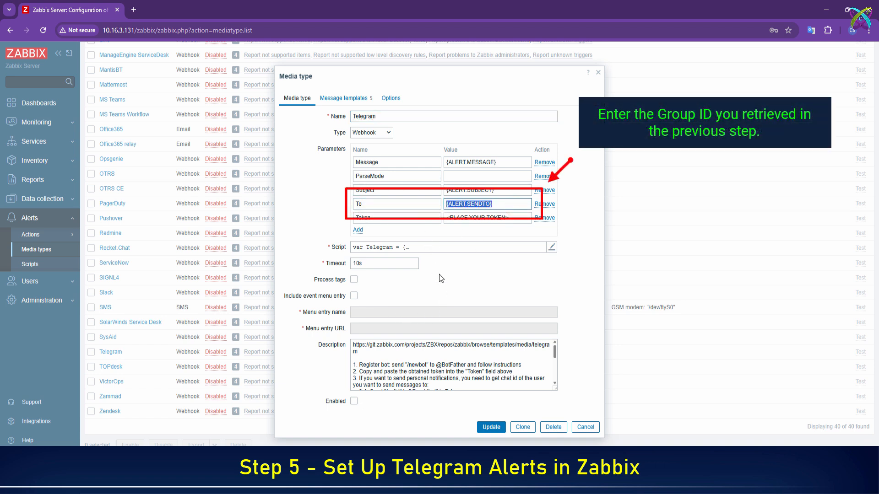
{"action": "key", "text": "BackSpace"}
{"action": "key", "text": "alt+Tab"}
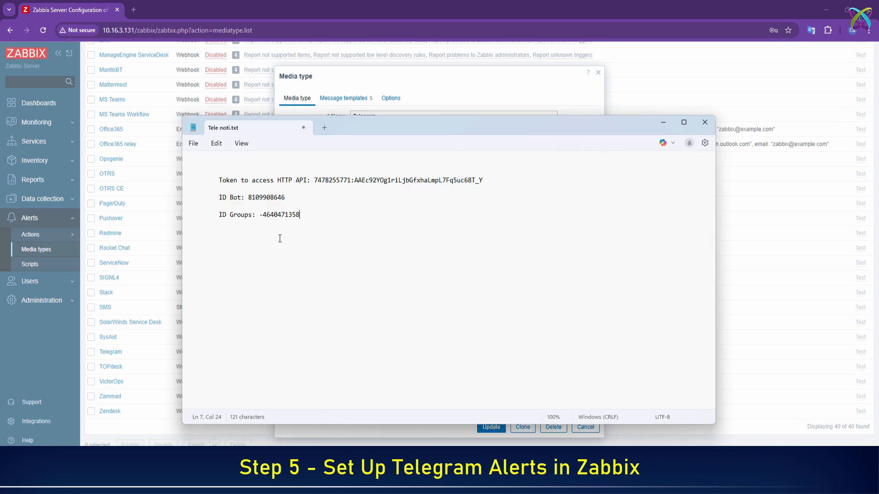
{"action": "left_click_drag", "start_coordinate": [259, 214], "coordinate": [301, 215]}
{"action": "right_click", "coordinate": [286, 216]}
{"action": "left_click", "coordinate": [313, 262]}
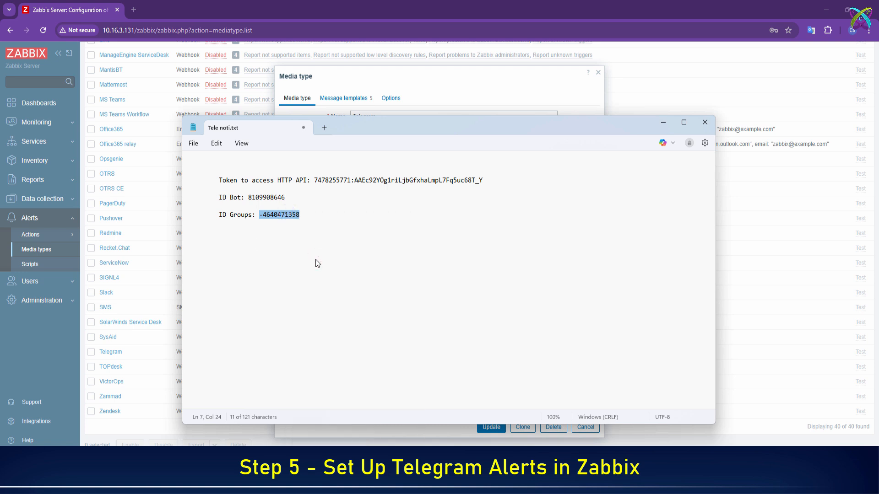
{"action": "left_click", "coordinate": [663, 122]}
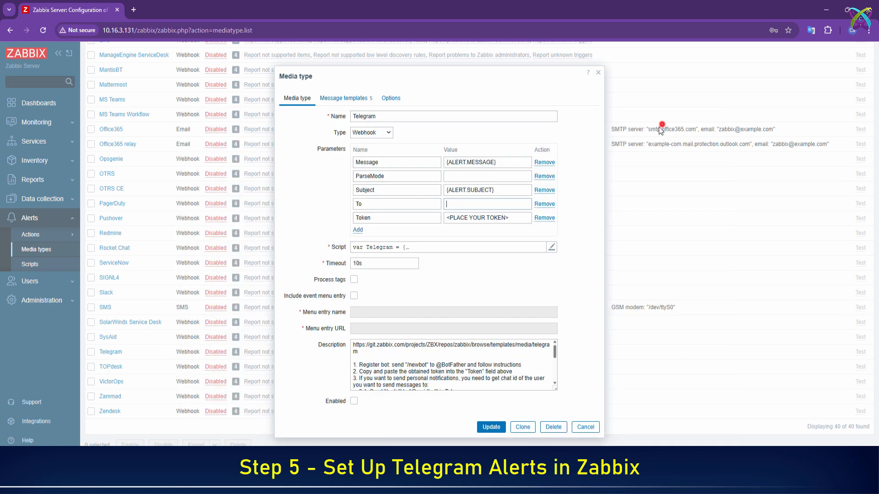
{"action": "key", "text": "ctrl+v"}
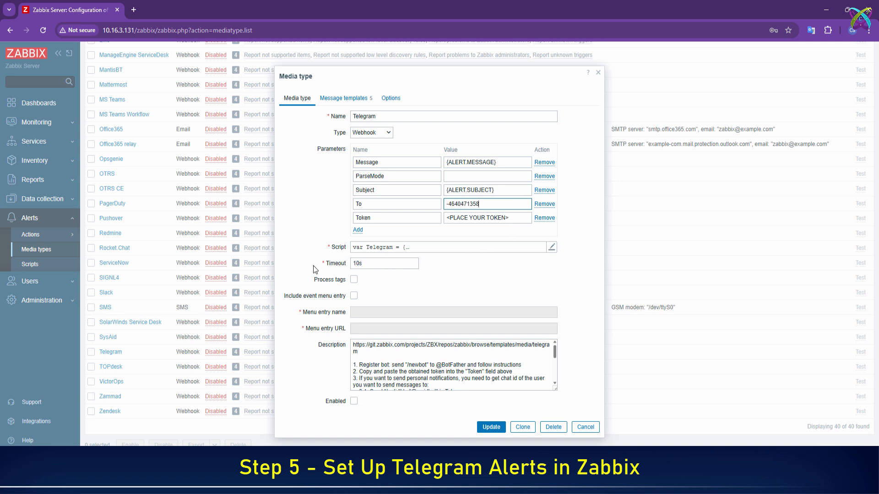
Step: Replace the Token parameter's placeholder value with the bot's HTTP API token copied from Tele noti.txt in Notepad
{"action": "double_click", "coordinate": [363, 217]}
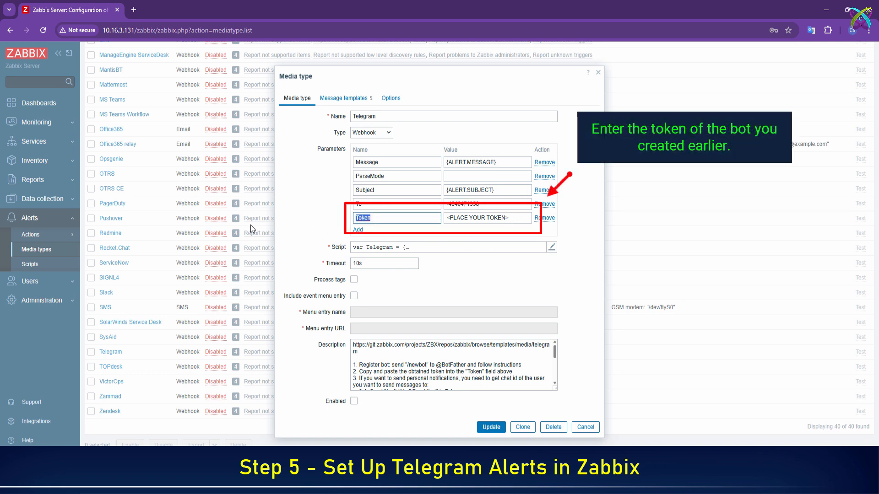
{"action": "triple_click", "coordinate": [513, 220]}
{"action": "key", "text": "BackSpace"}
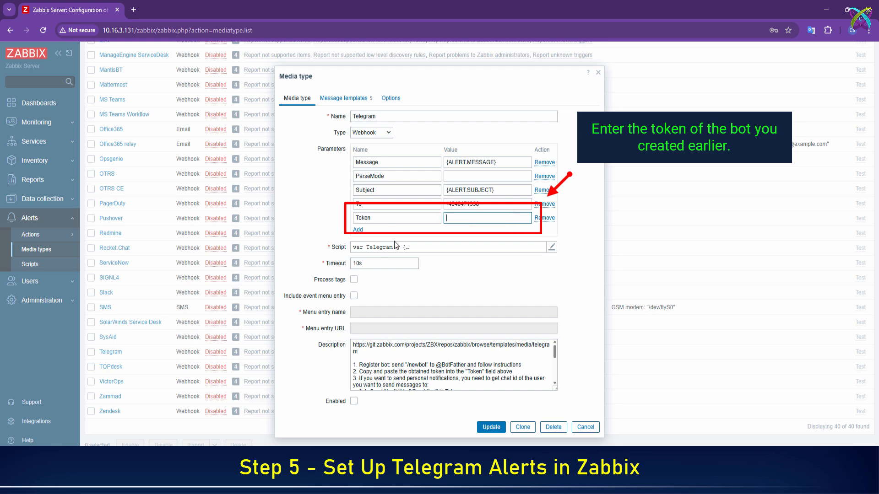
{"action": "key", "text": "alt+Tab"}
{"action": "left_click_drag", "start_coordinate": [314, 179], "coordinate": [484, 180]}
{"action": "right_click", "coordinate": [440, 179]}
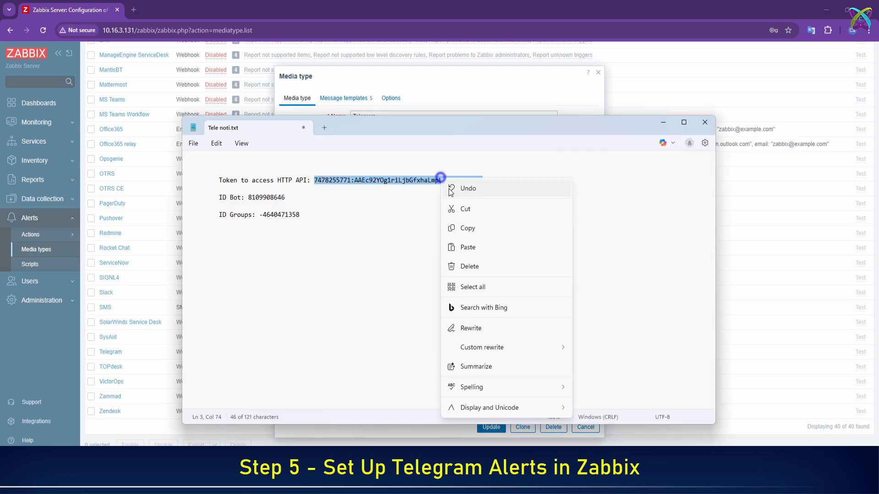
{"action": "left_click", "coordinate": [462, 227]}
{"action": "key", "text": "alt+Tab"}
{"action": "key", "text": "ctrl+v"}
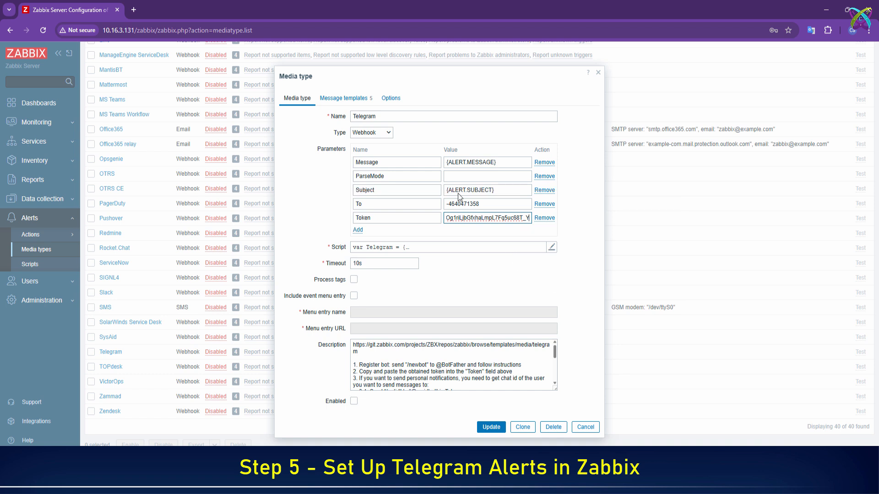
Step: Enable the Telegram media type and save its updated configuration
{"action": "left_click", "coordinate": [355, 401]}
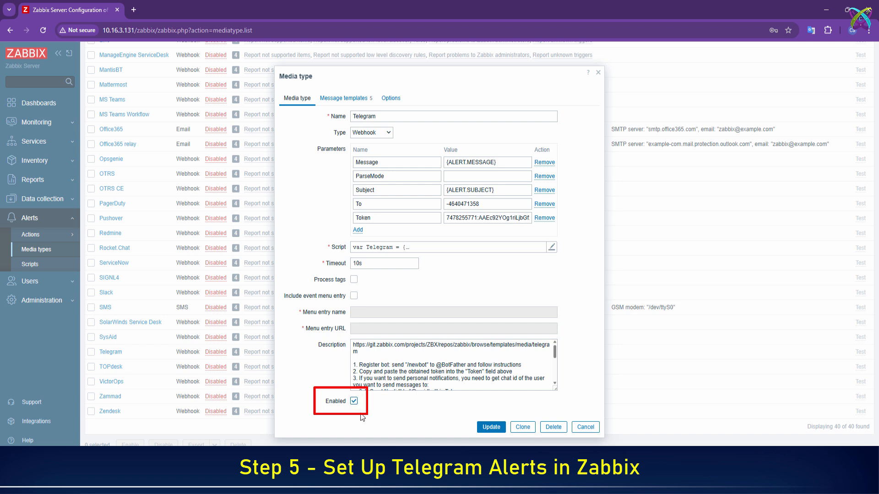
{"action": "left_click", "coordinate": [482, 431]}
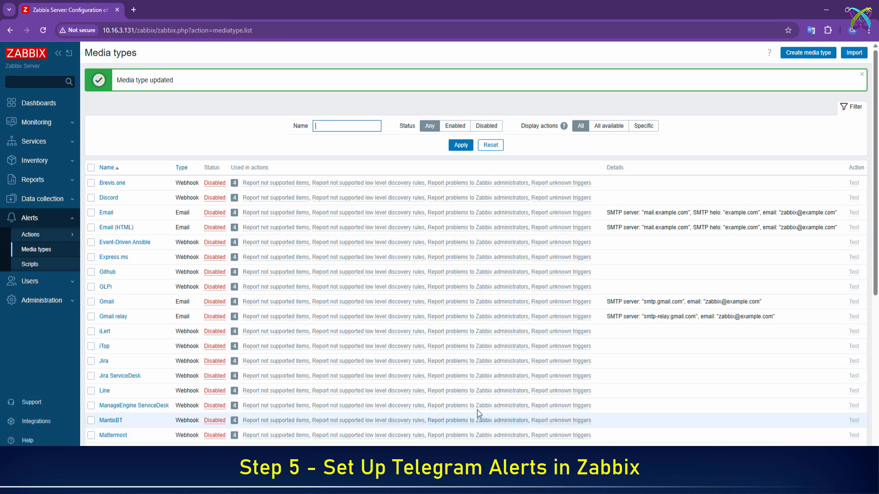
Step: Send a test message with the Telegram media type and check its delivery in the Zabbix-Noti-Group chat in Telegram, returning to Zabbix
{"action": "scroll", "coordinate": [441, 309], "scroll_direction": "down", "scroll_amount": 8}
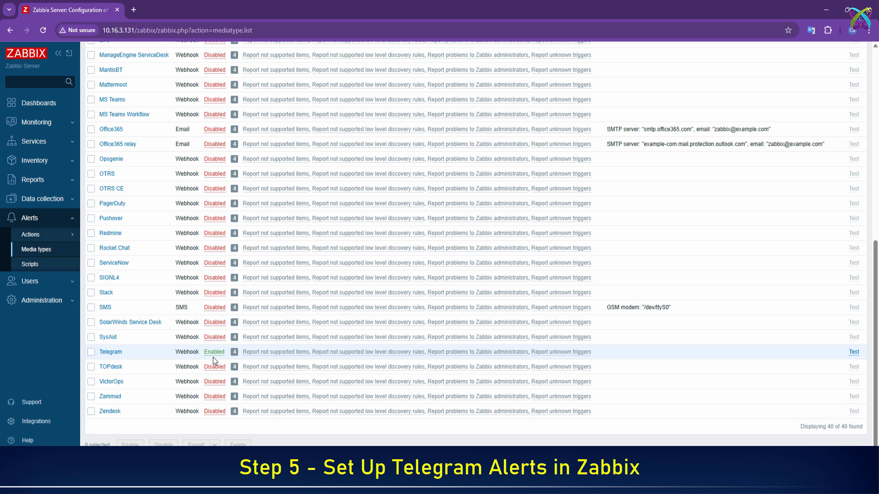
{"action": "left_click", "coordinate": [858, 356]}
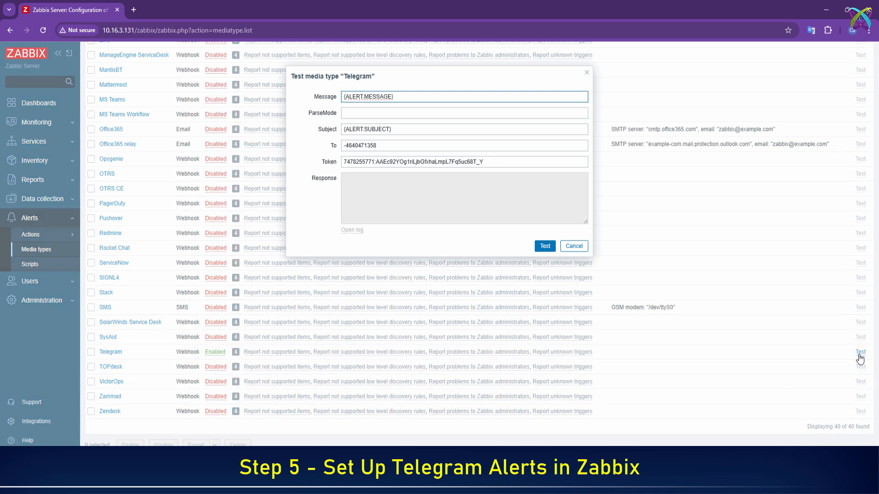
{"action": "left_click", "coordinate": [545, 247]}
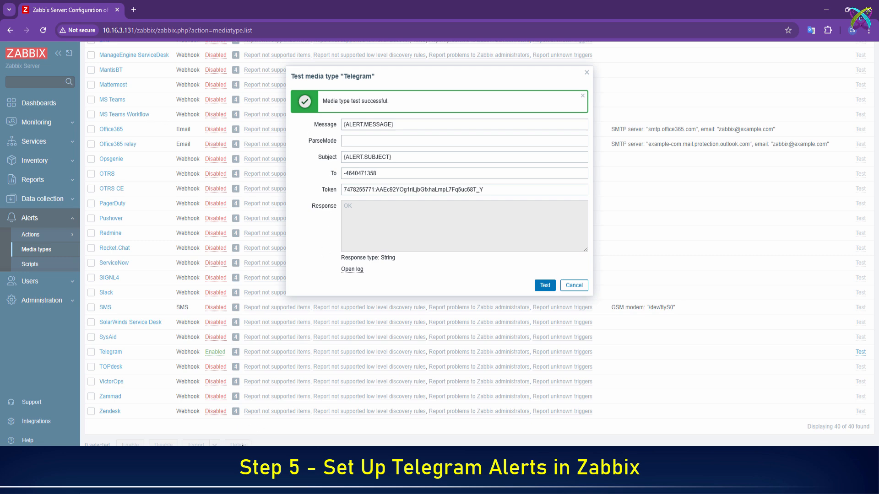
{"action": "left_click", "coordinate": [213, 431]}
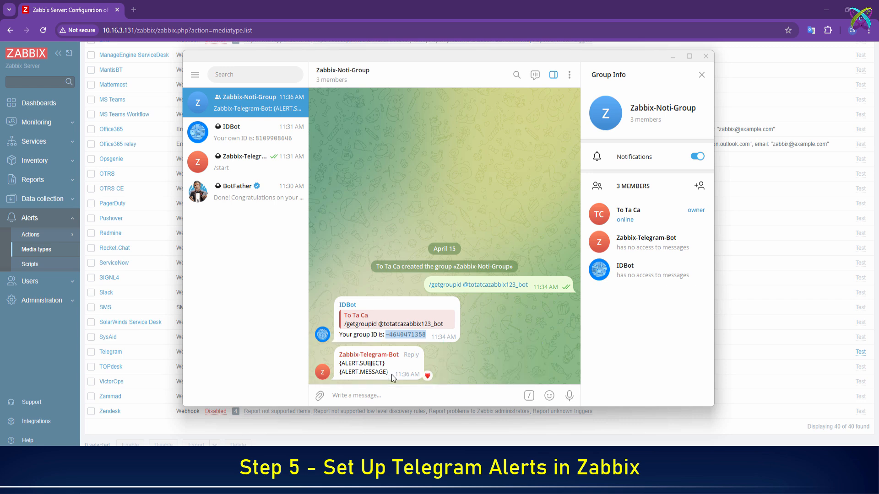
{"action": "left_click", "coordinate": [673, 58]}
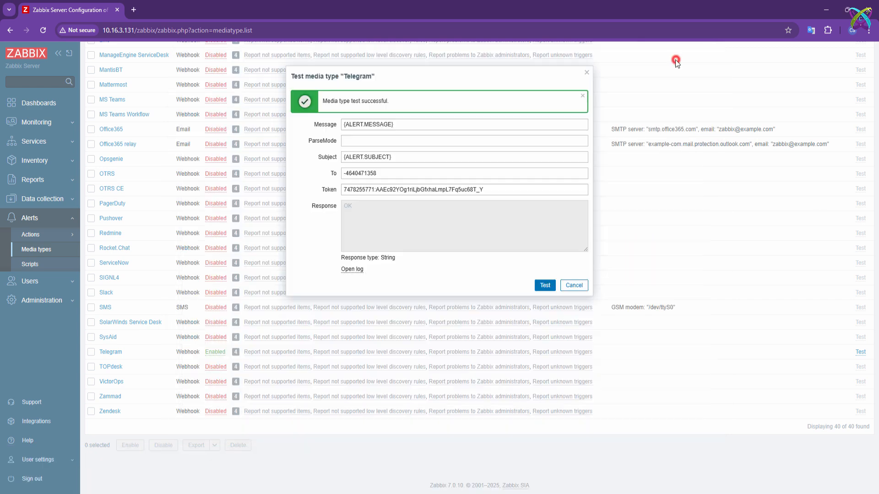
{"action": "left_click", "coordinate": [585, 75]}
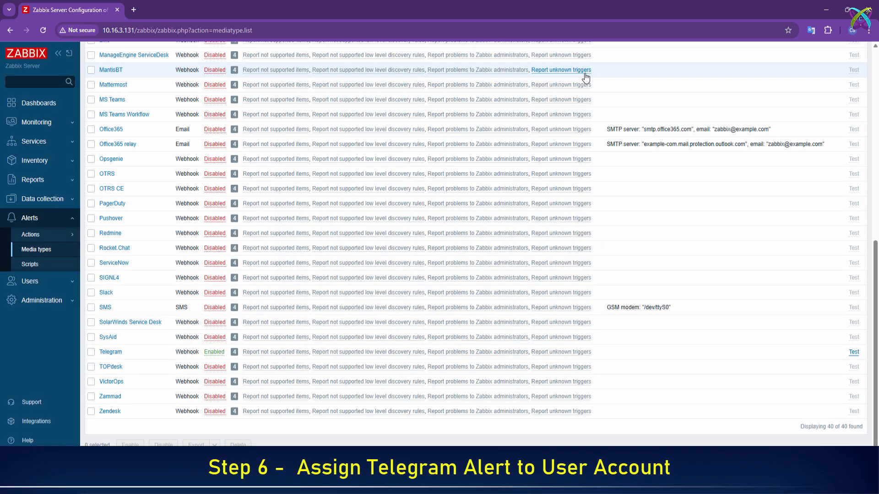
Step: Open the Admin user's media settings and start a new media entry with type Telegram
{"action": "left_click", "coordinate": [64, 281]}
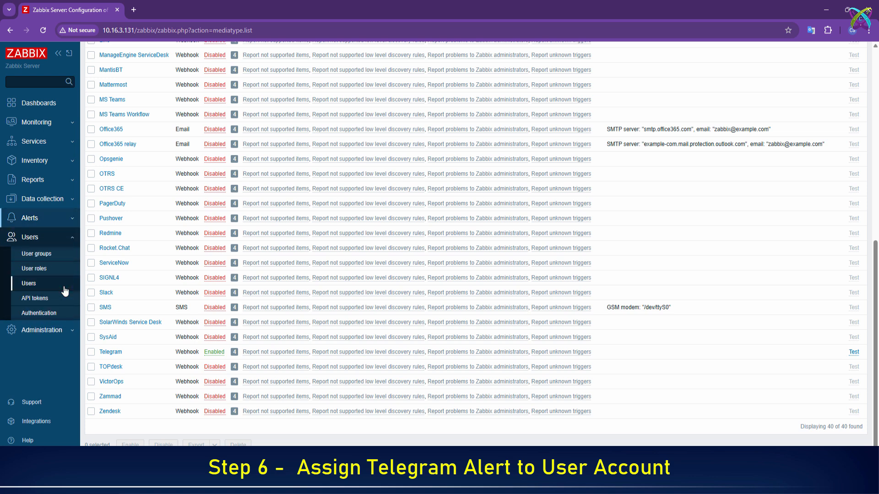
{"action": "left_click", "coordinate": [64, 288]}
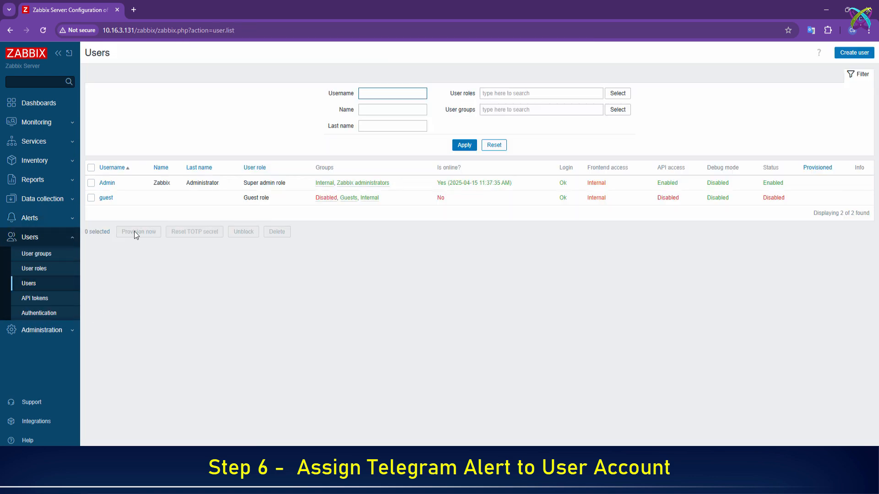
{"action": "left_click", "coordinate": [107, 183]}
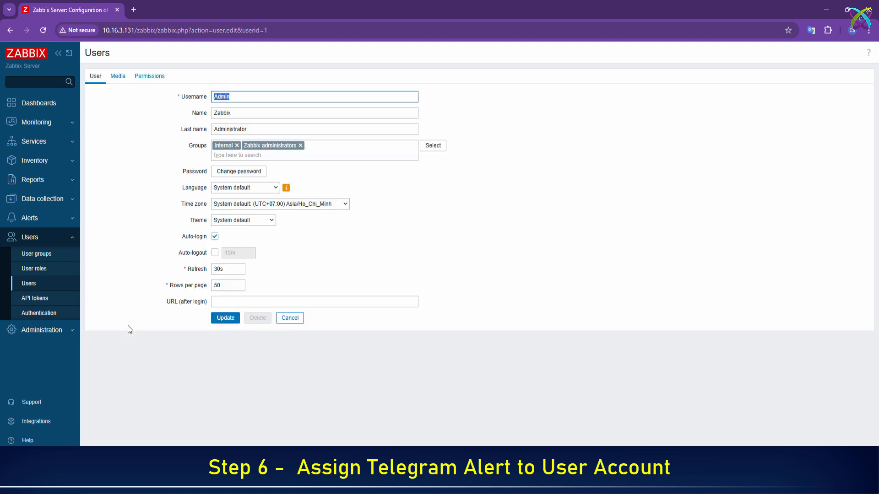
{"action": "left_click", "coordinate": [118, 81]}
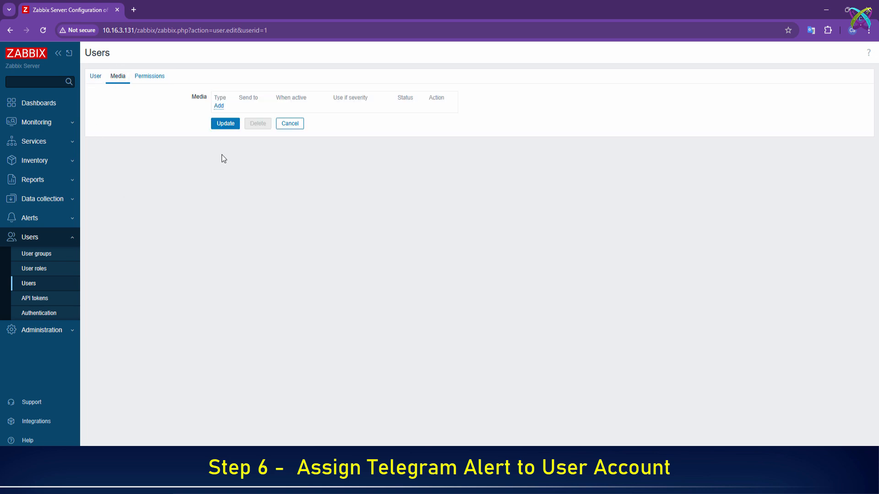
{"action": "left_click", "coordinate": [219, 107]}
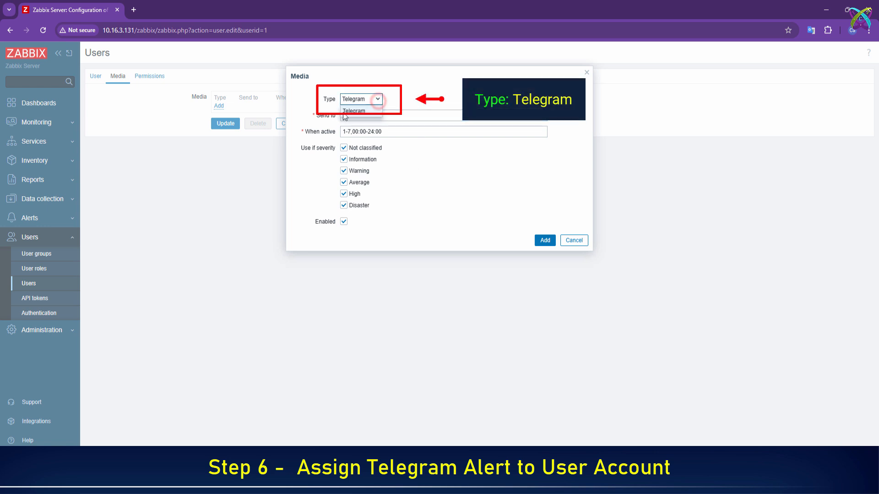
{"action": "left_click", "coordinate": [377, 99]}
Step: Fill the media's Send to field with the bot ID copied from Tele noti.txt in Notepad, and save the entry to the Admin user
{"action": "left_click", "coordinate": [436, 114]}
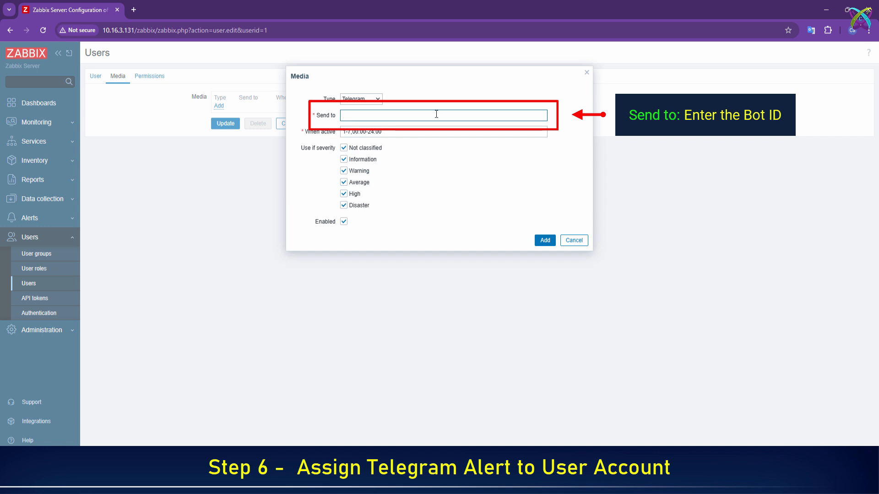
{"action": "key", "text": "alt+Tab"}
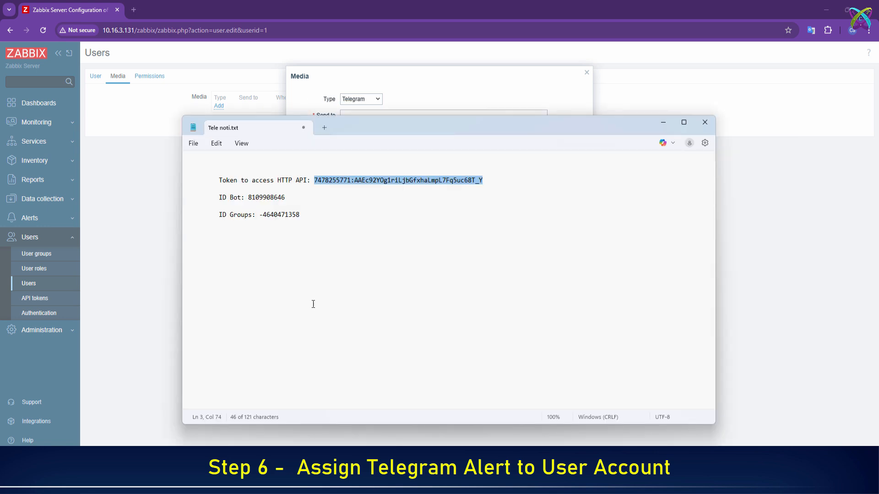
{"action": "left_click_drag", "start_coordinate": [250, 200], "coordinate": [285, 199]}
{"action": "right_click", "coordinate": [285, 200]}
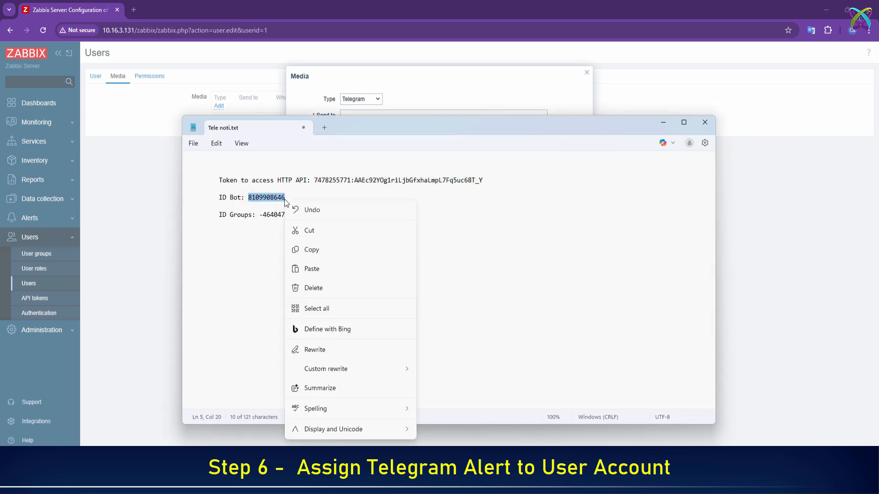
{"action": "left_click", "coordinate": [332, 249]}
{"action": "left_click", "coordinate": [415, 102]}
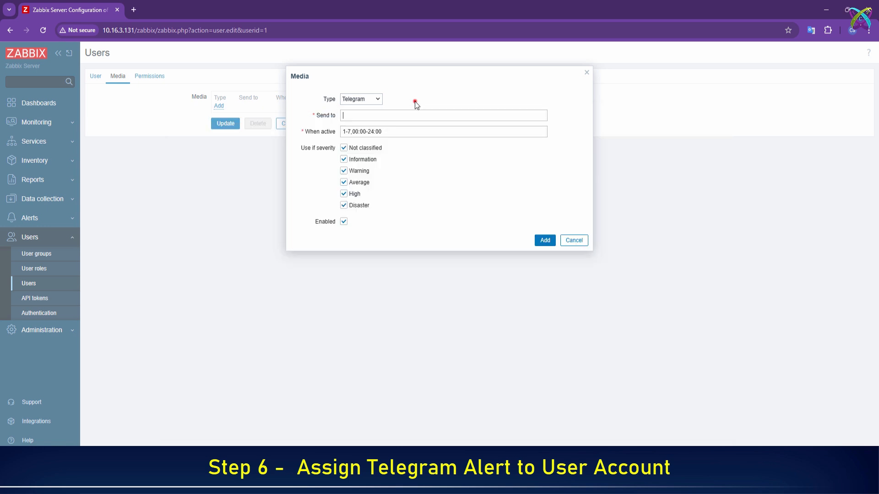
{"action": "left_click", "coordinate": [393, 117]}
{"action": "key", "text": "ctrl+v"}
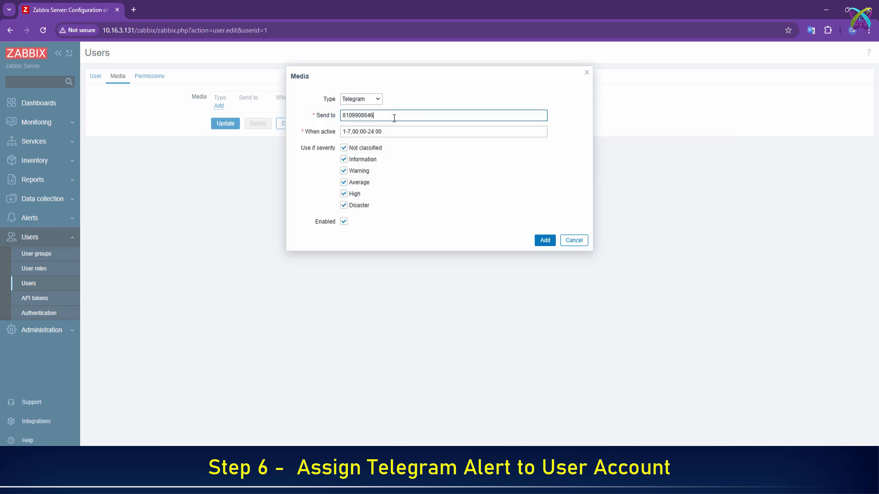
{"action": "left_click", "coordinate": [540, 242]}
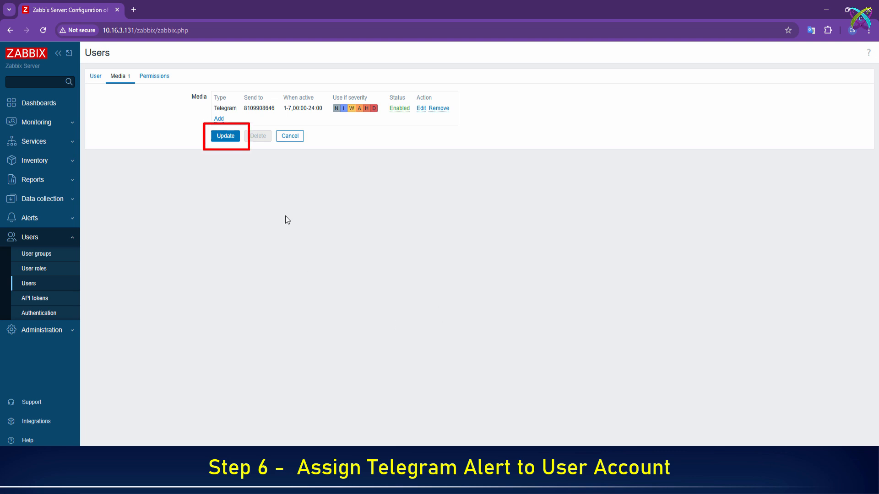
{"action": "left_click", "coordinate": [236, 140]}
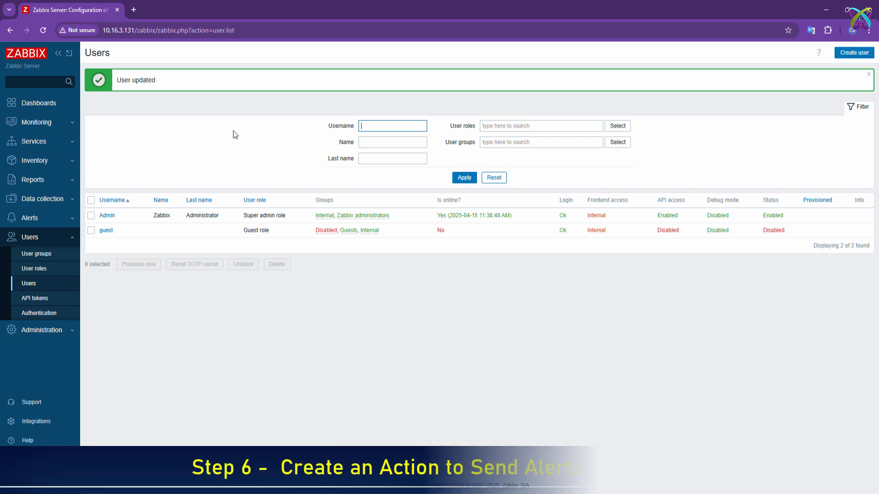
Step: Start a new trigger action under Alerts and name it Zabbix-Telegram
{"action": "left_click", "coordinate": [63, 219]}
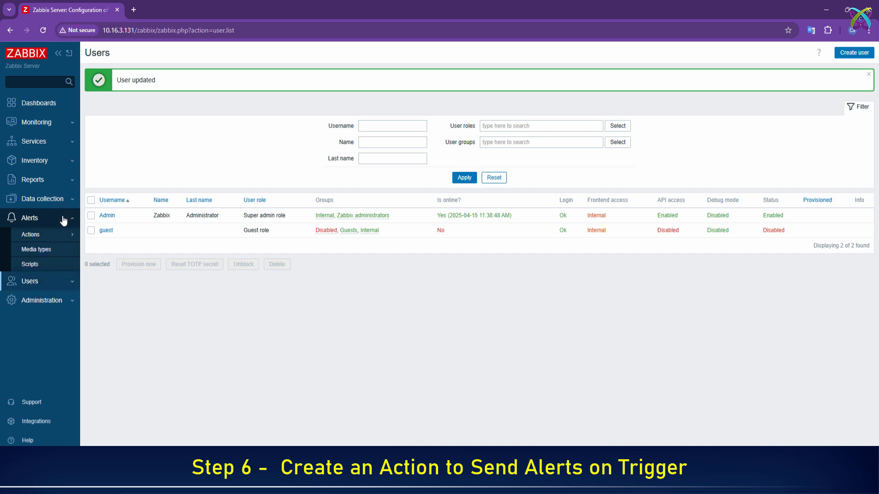
{"action": "left_click", "coordinate": [66, 237]}
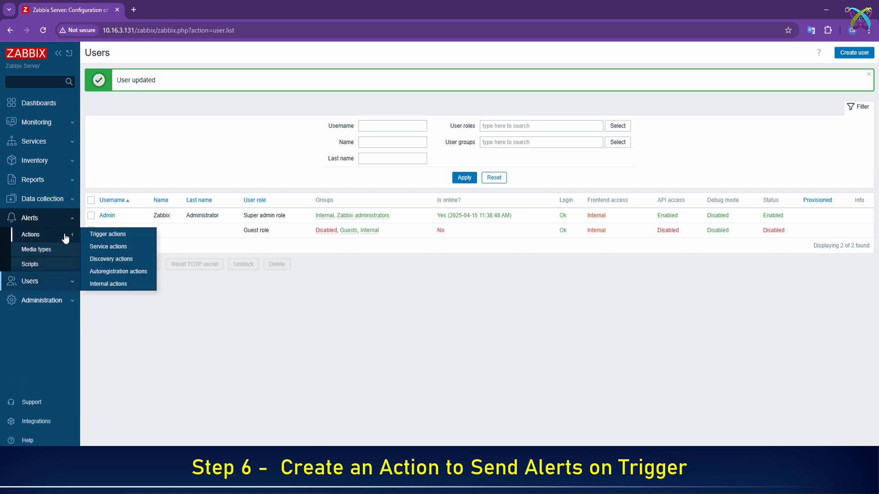
{"action": "left_click", "coordinate": [141, 240]}
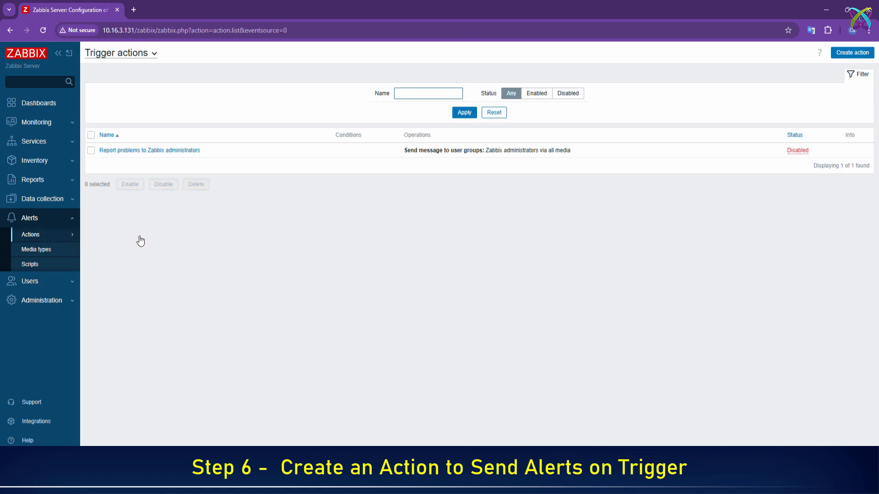
{"action": "left_click", "coordinate": [835, 58]}
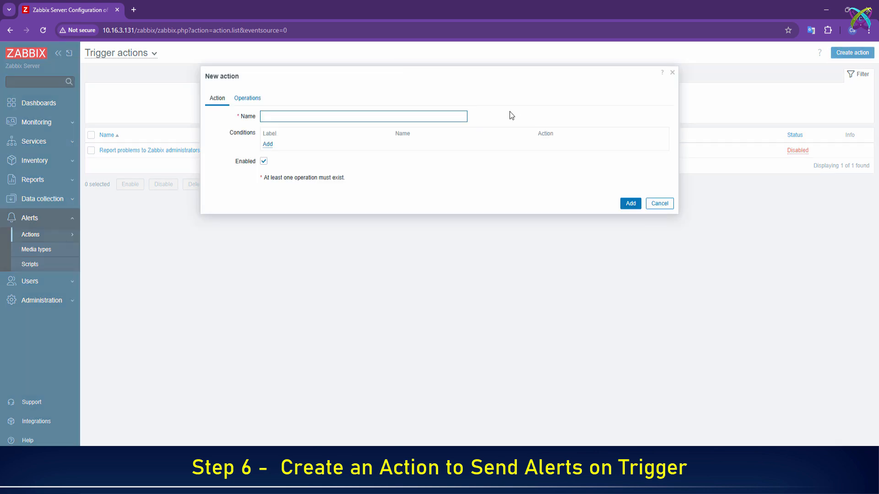
{"action": "type", "text": "Zabbix-Telete"}
{"action": "key", "text": "BackSpace"}
{"action": "key", "text": "BackSpace"}
{"action": "type", "text": "gram"}
Step: Set the new action's default operation step duration to 1m
{"action": "left_click", "coordinate": [258, 102]}
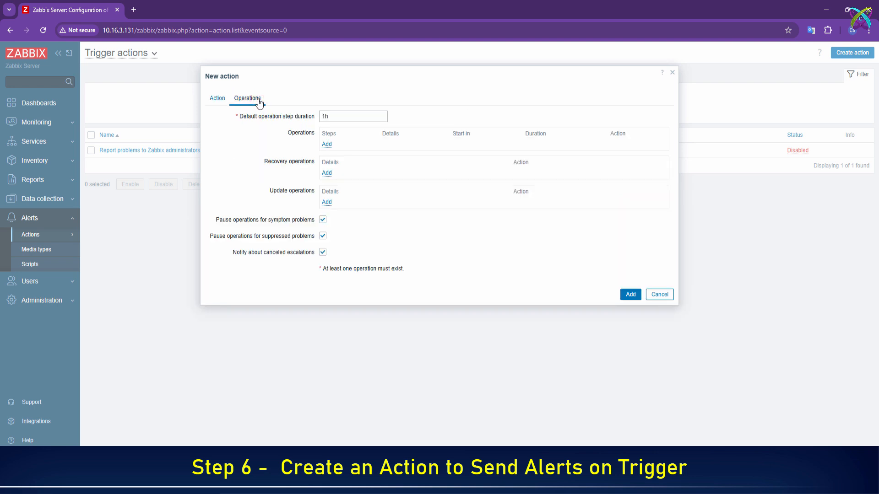
{"action": "left_click", "coordinate": [384, 118]}
{"action": "key", "text": "BackSpace"}
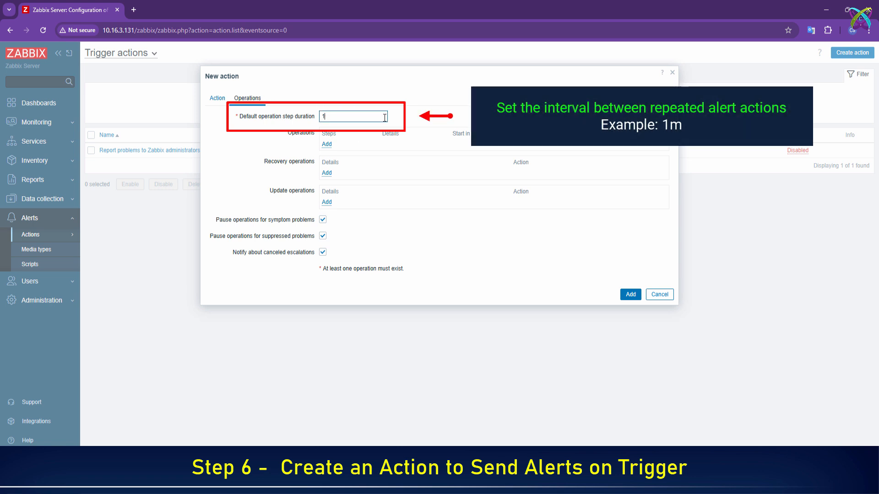
{"action": "type", "text": "m"}
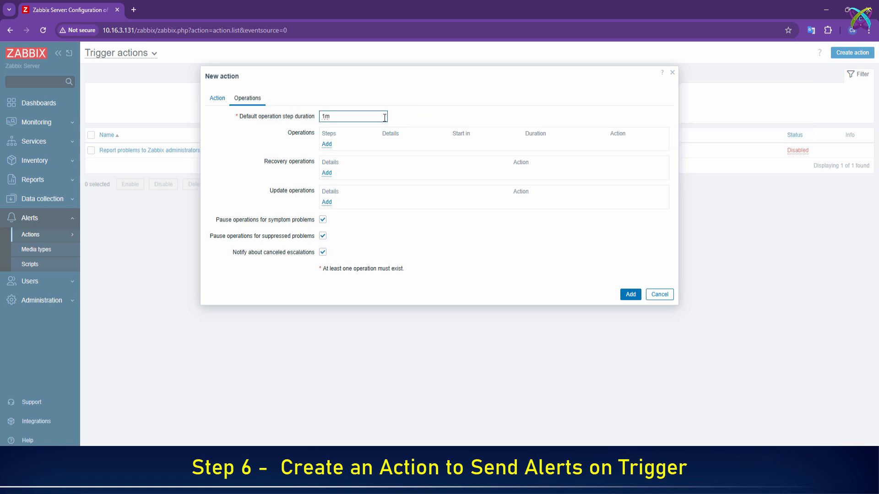
Step: Add an operation that sends messages to the Zabbix administrators user group through the Telegram media type
{"action": "left_click", "coordinate": [327, 145]}
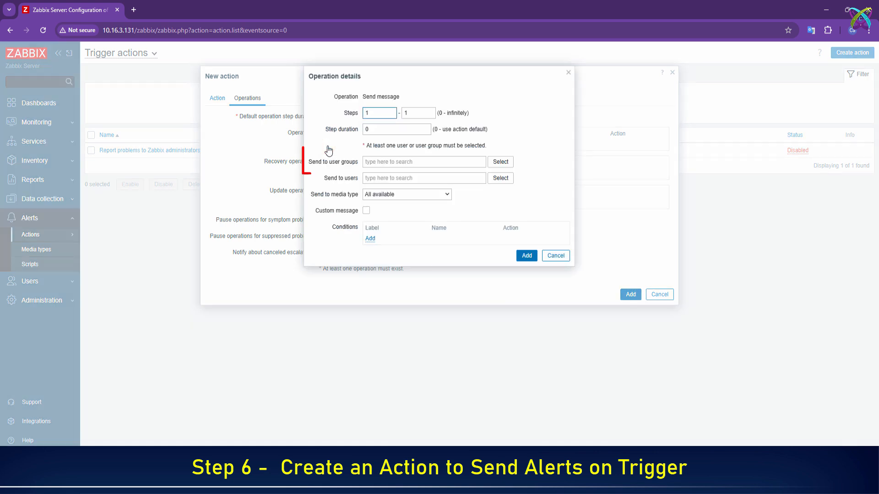
{"action": "left_click", "coordinate": [502, 162]}
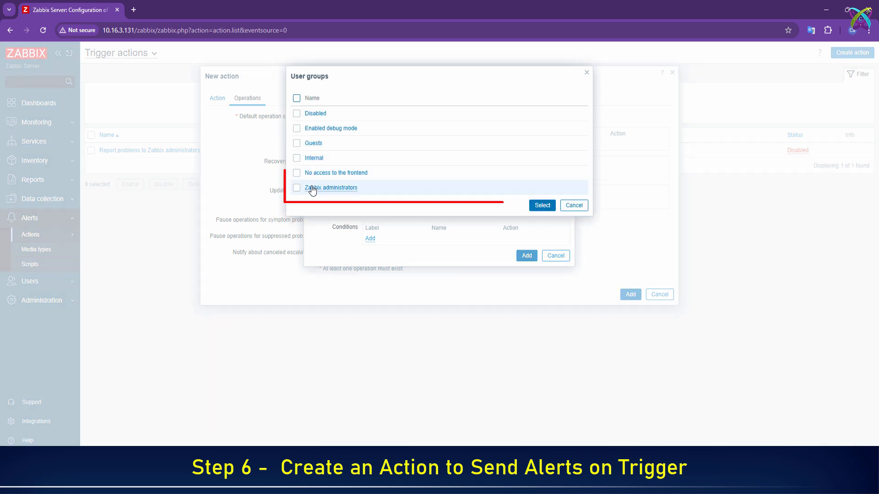
{"action": "left_click", "coordinate": [296, 189]}
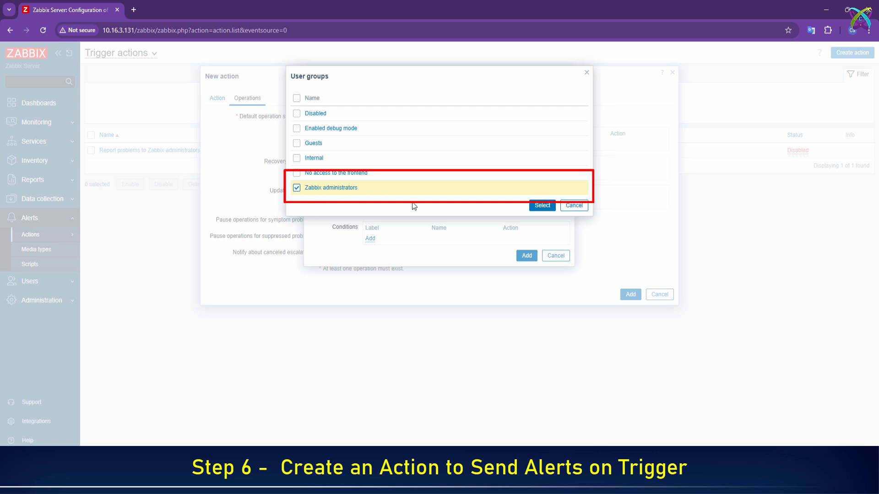
{"action": "left_click", "coordinate": [552, 205]}
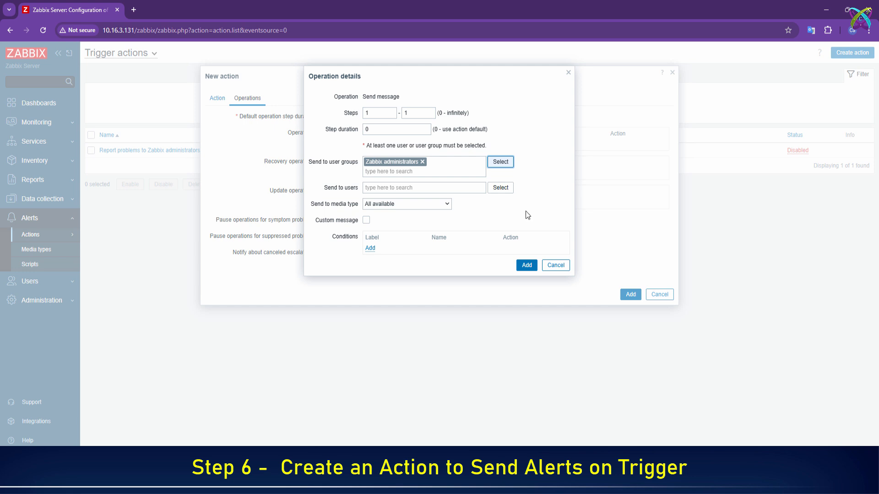
{"action": "left_click", "coordinate": [447, 205]}
{"action": "scroll", "coordinate": [442, 247], "scroll_direction": "down", "scroll_amount": 5}
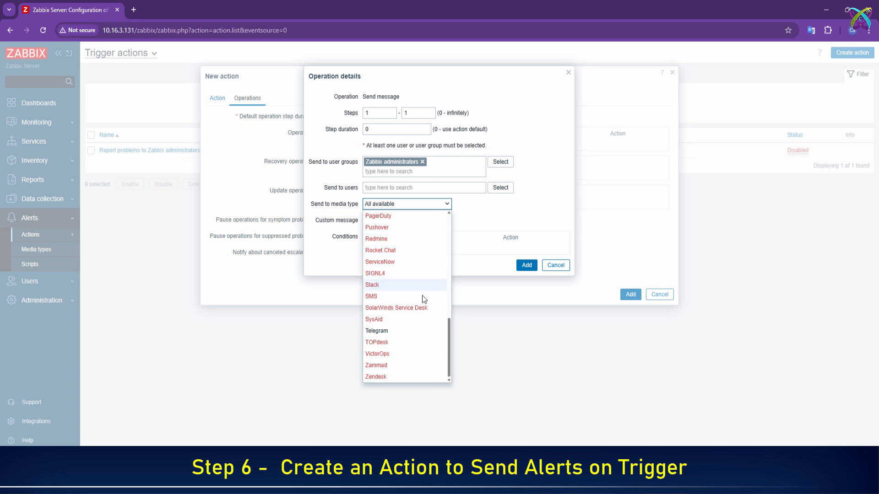
{"action": "left_click", "coordinate": [417, 331]}
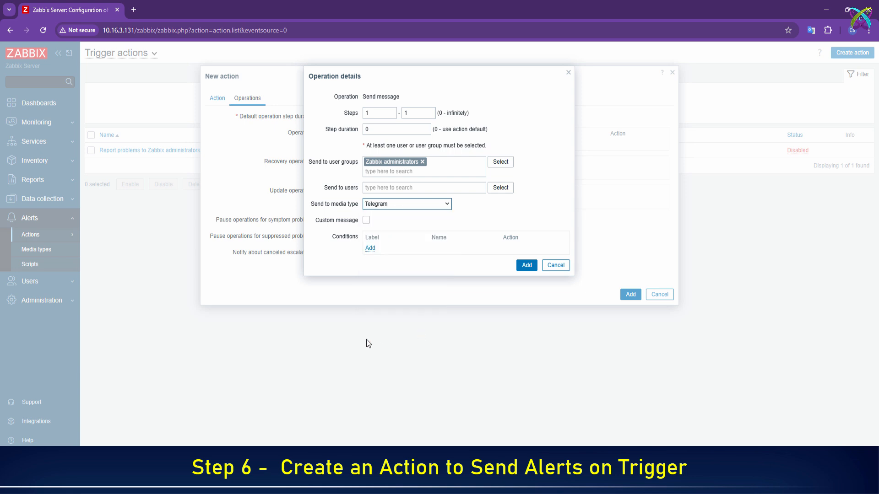
{"action": "left_click", "coordinate": [527, 266]}
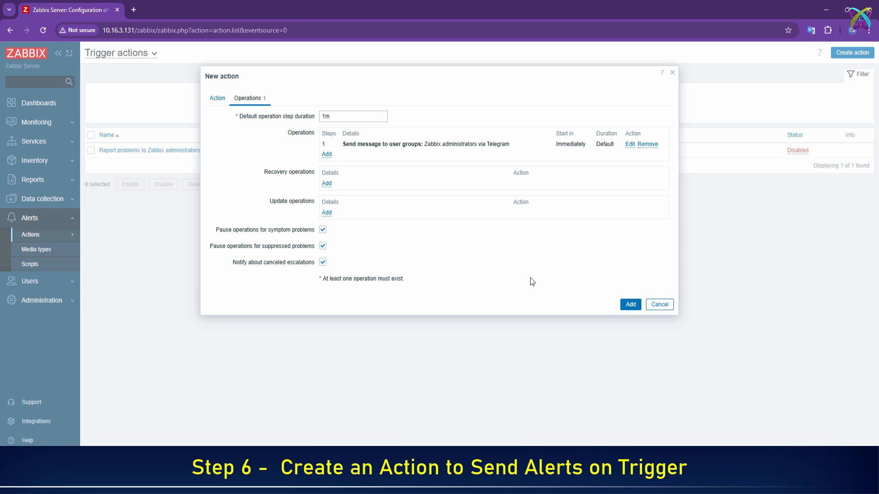
Step: Add a recovery operation messaging the Zabbix administrators user group through the Telegram media type, and save the new action
{"action": "left_click", "coordinate": [328, 186]}
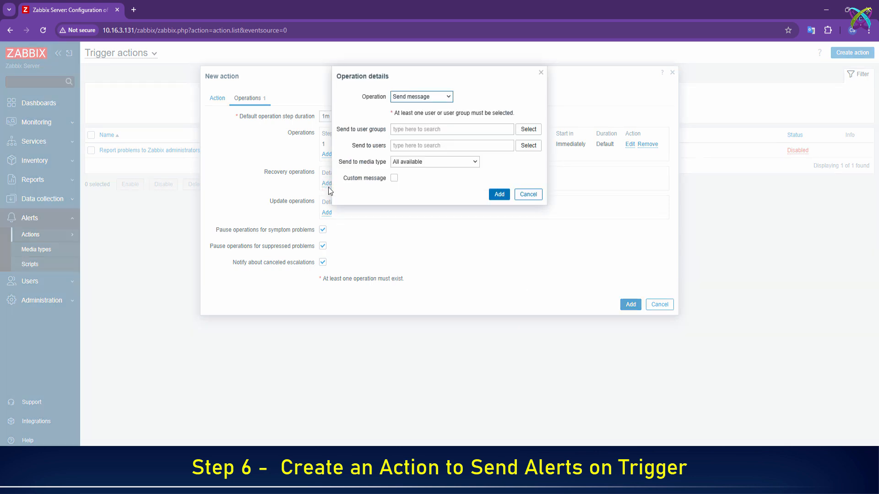
{"action": "left_click", "coordinate": [526, 130]}
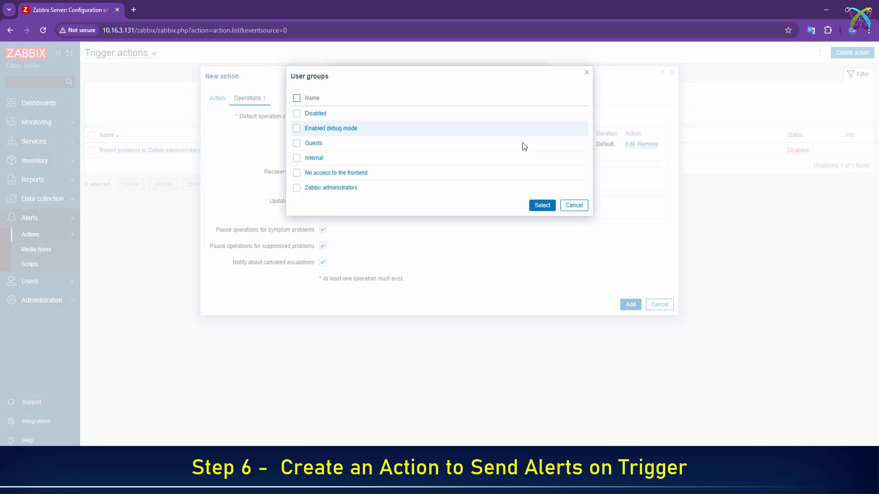
{"action": "left_click", "coordinate": [297, 189]}
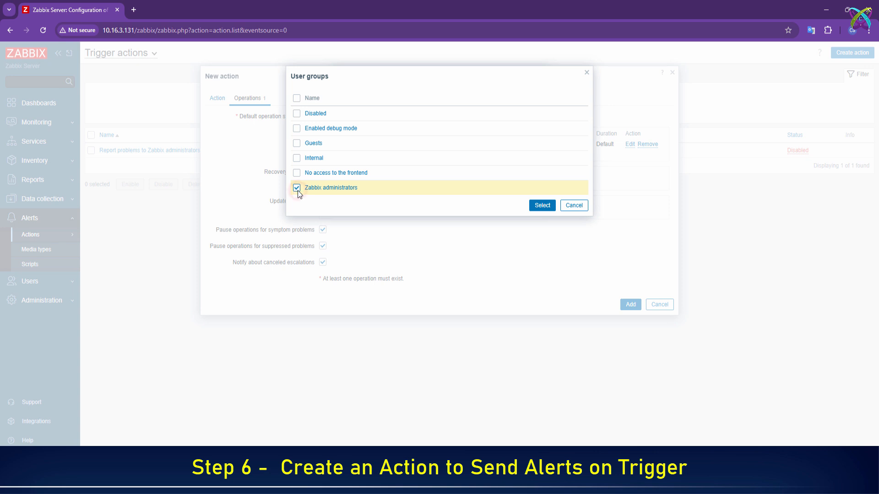
{"action": "left_click", "coordinate": [534, 210]}
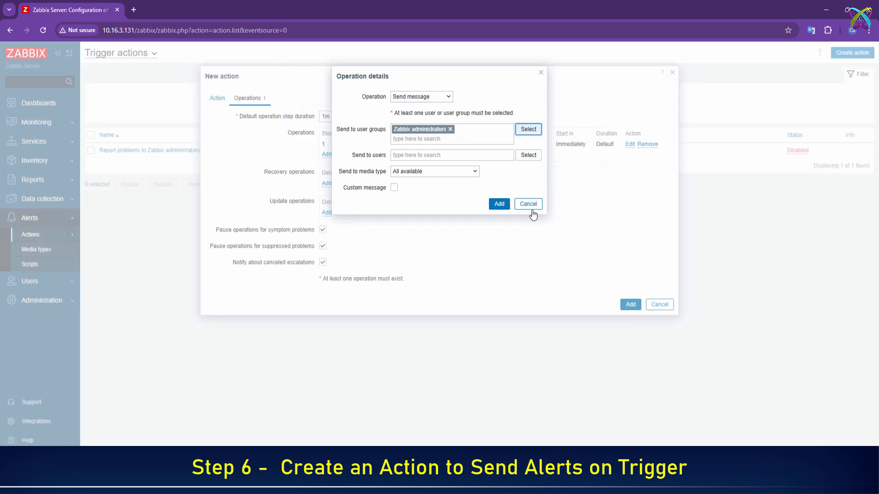
{"action": "left_click", "coordinate": [473, 175]}
{"action": "scroll", "coordinate": [462, 241], "scroll_direction": "down", "scroll_amount": 5}
{"action": "left_click", "coordinate": [437, 300]}
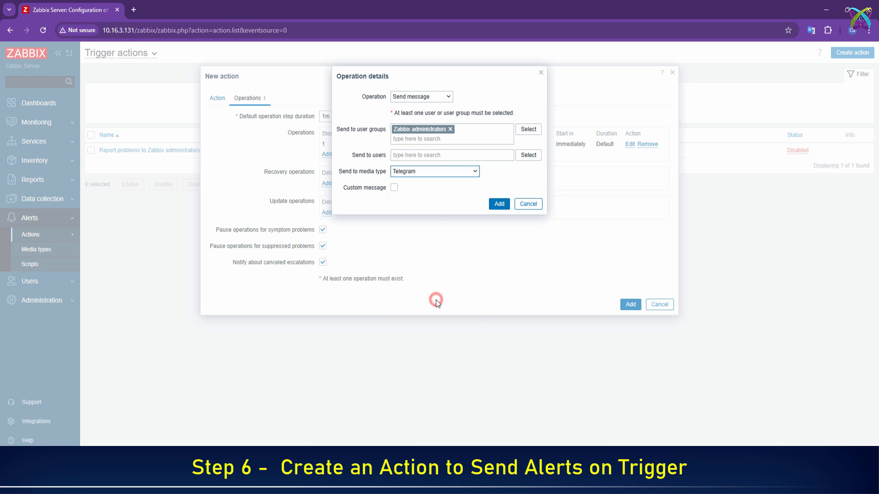
{"action": "left_click", "coordinate": [491, 208]}
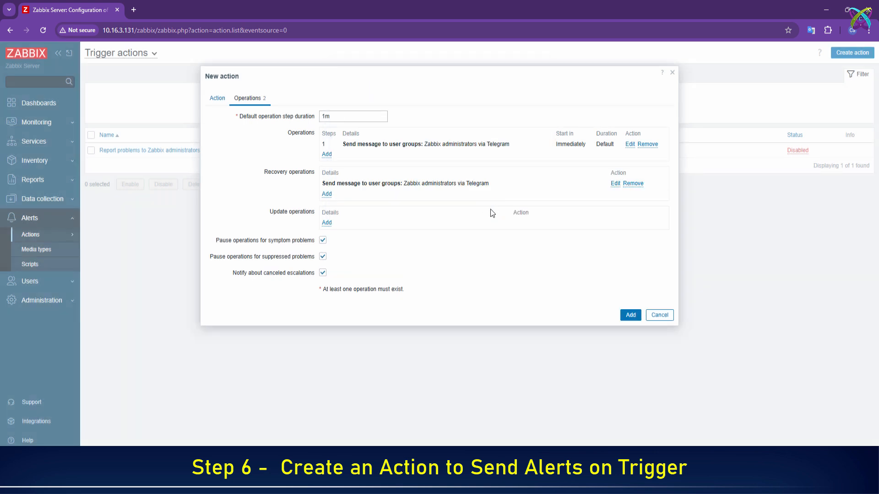
{"action": "left_click", "coordinate": [622, 319]}
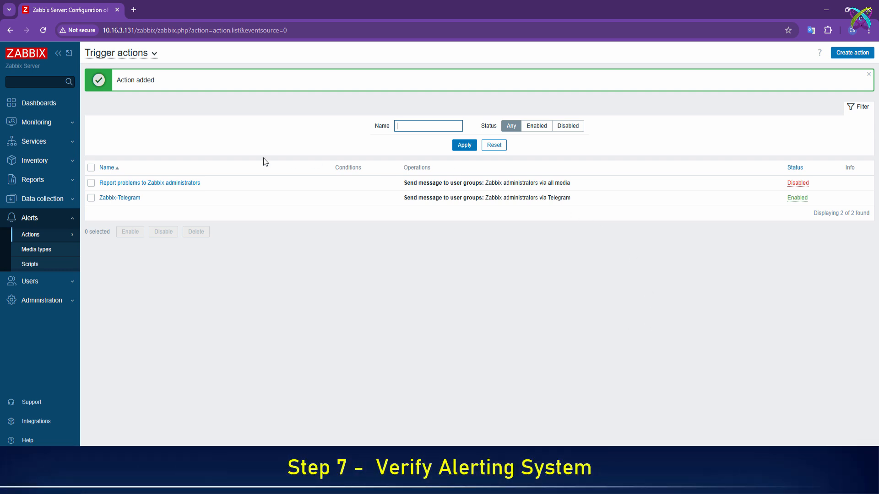
Step: Set the Ping Google host's agent IP address to 8.8.8.9 and switch to Telegram to check Zabbix-Noti-Group for a problem alert
{"action": "left_click", "coordinate": [48, 122]}
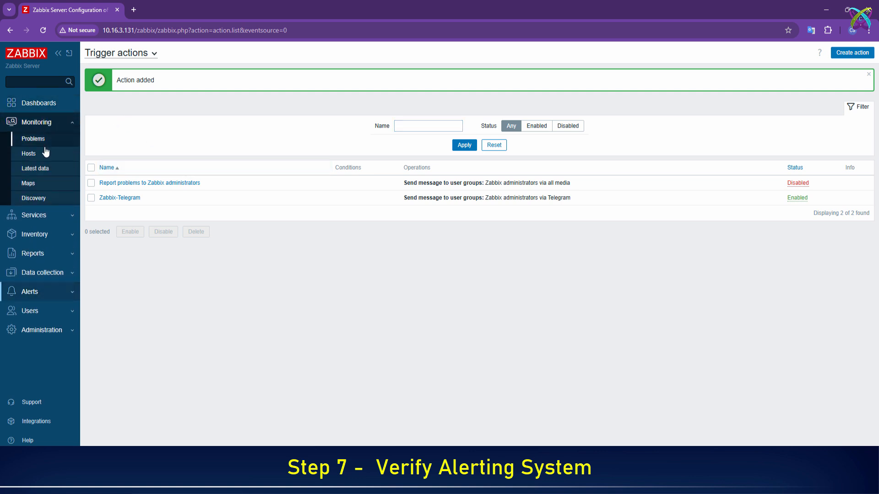
{"action": "left_click", "coordinate": [46, 154]}
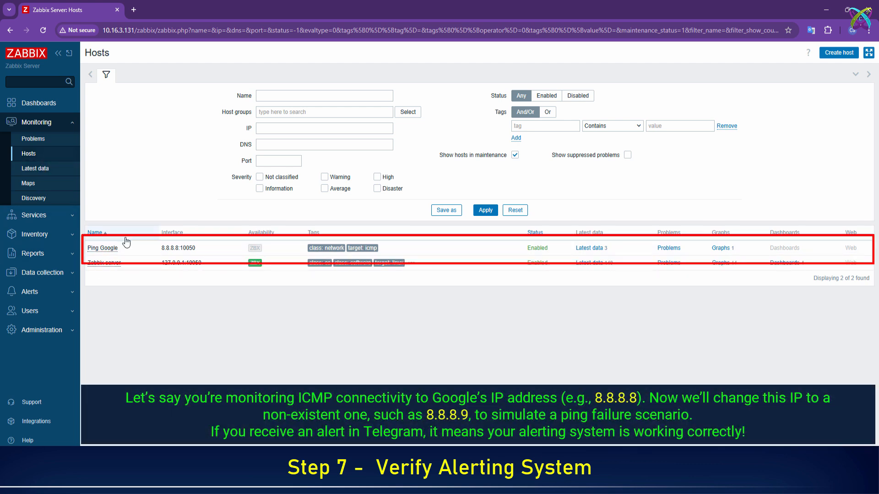
{"action": "left_click", "coordinate": [112, 249]}
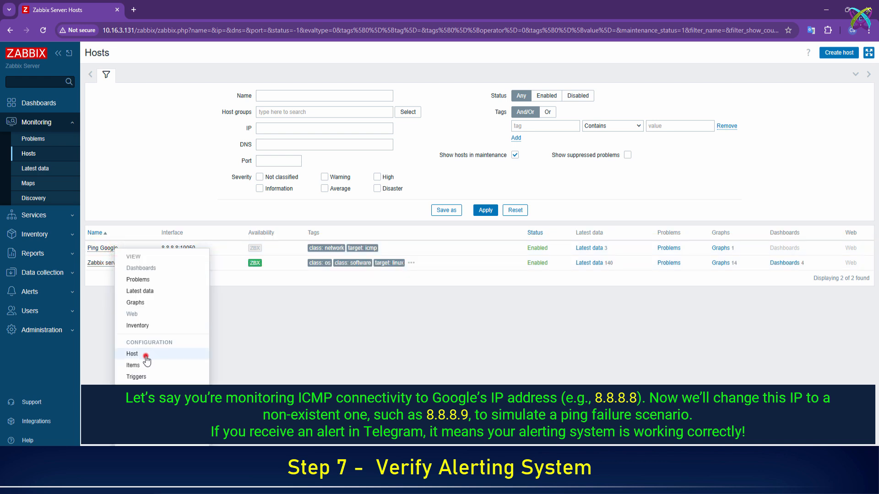
{"action": "left_click", "coordinate": [132, 354]}
{"action": "left_click", "coordinate": [307, 231]}
{"action": "key", "text": "BackSpace"}
{"action": "key", "text": "BackSpace"}
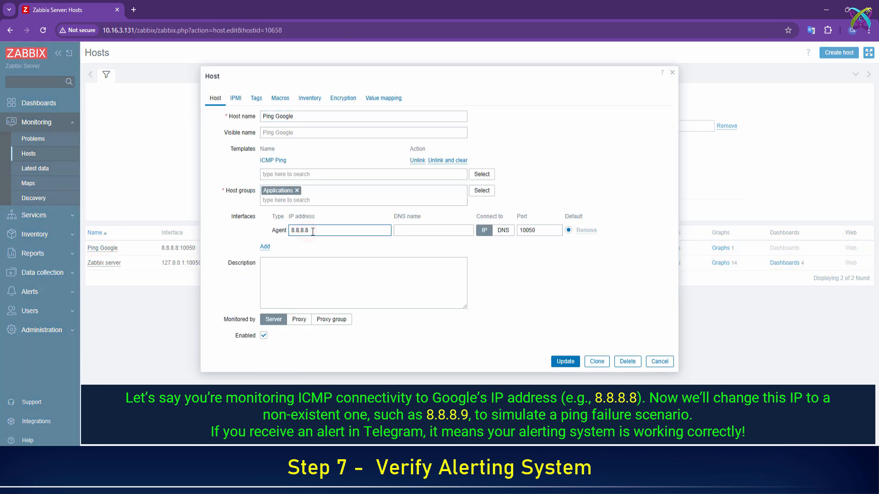
{"action": "type", "text": ".9"}
{"action": "left_click", "coordinate": [566, 361]}
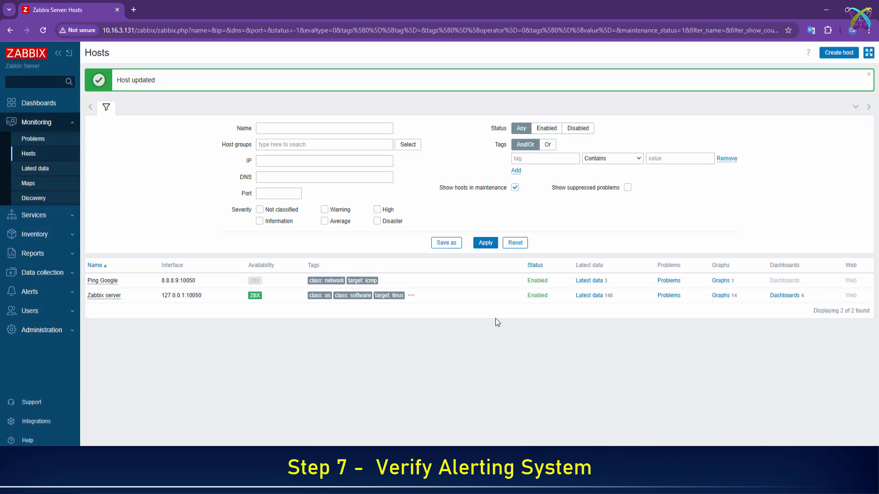
{"action": "key", "text": "alt+Tab"}
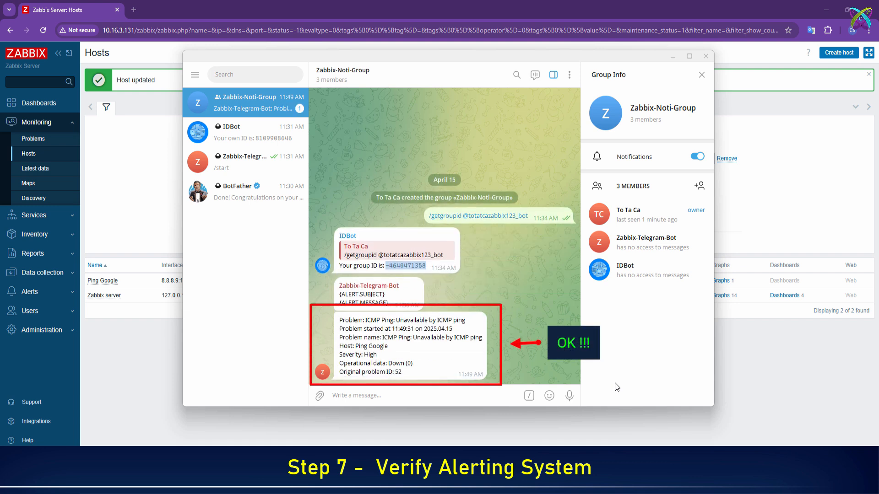
Step: Set the Ping Google host's agent IP address back to 8.8.8.8 and switch to Telegram to check Zabbix-Noti-Group for a recovery message
{"action": "left_click", "coordinate": [109, 282]}
{"action": "left_click", "coordinate": [108, 281]}
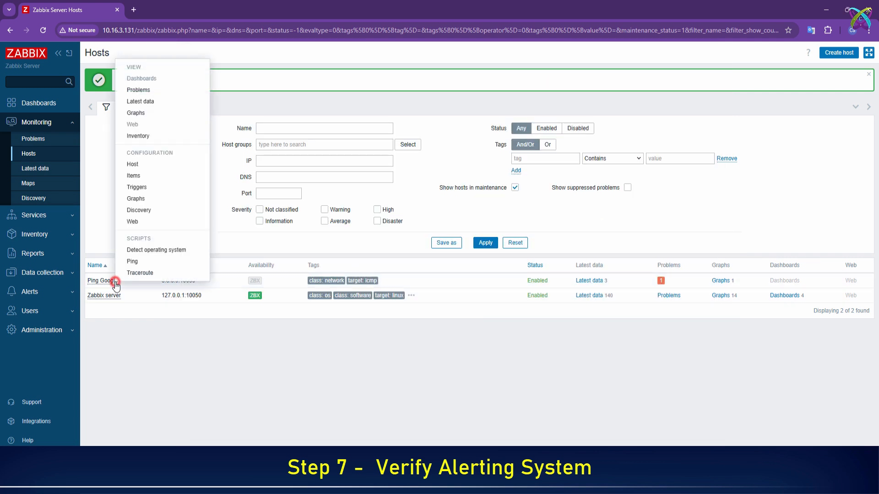
{"action": "left_click", "coordinate": [181, 168]}
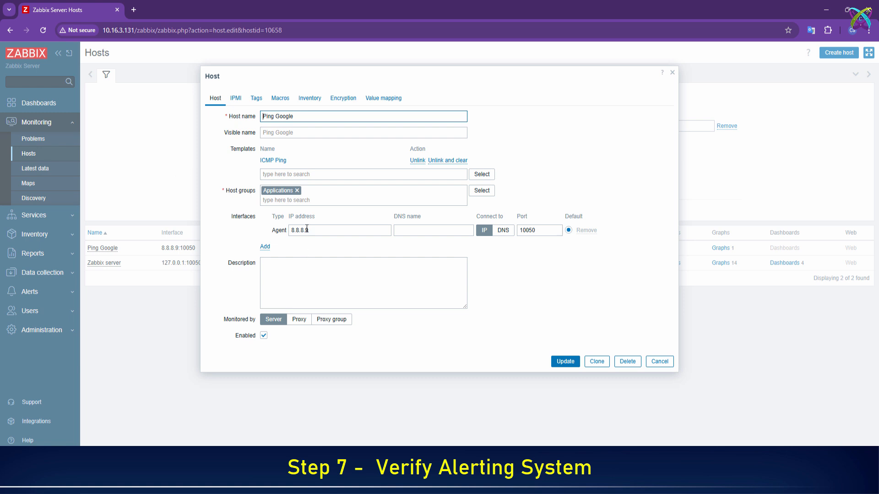
{"action": "left_click_drag", "start_coordinate": [303, 230], "coordinate": [313, 230]}
{"action": "type", "text": "8"}
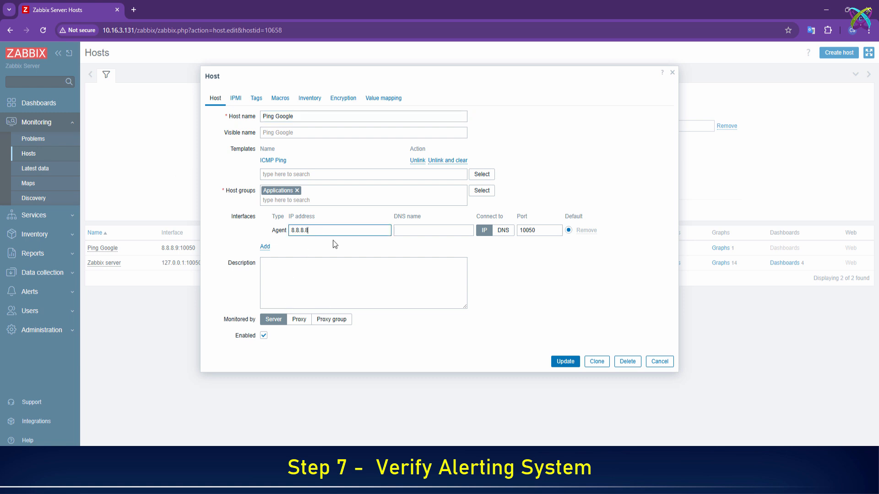
{"action": "left_click", "coordinate": [565, 361]}
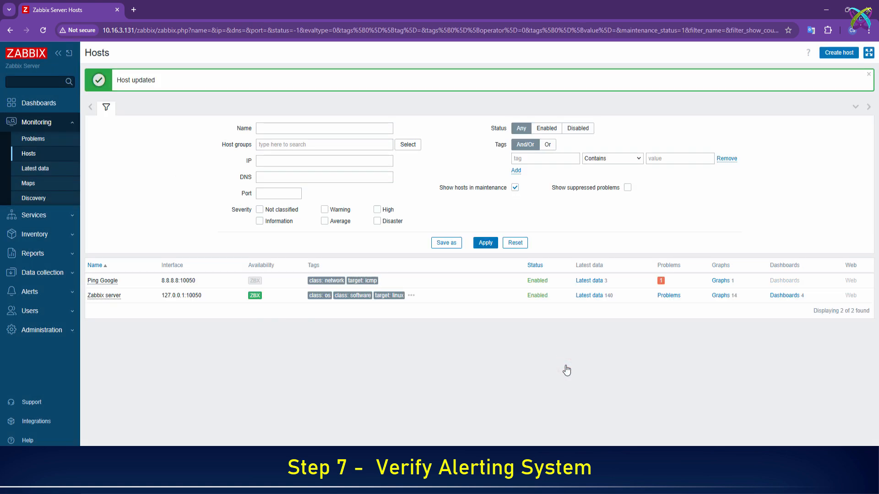
{"action": "key", "text": "alt+Tab"}
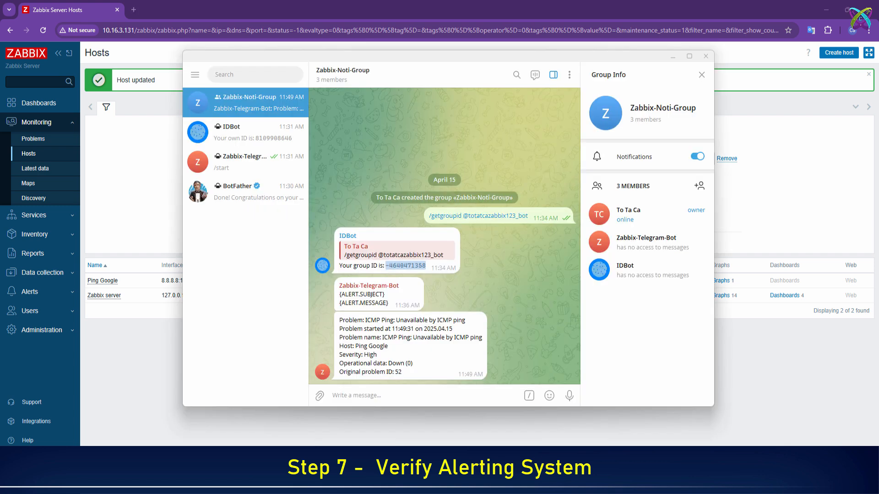